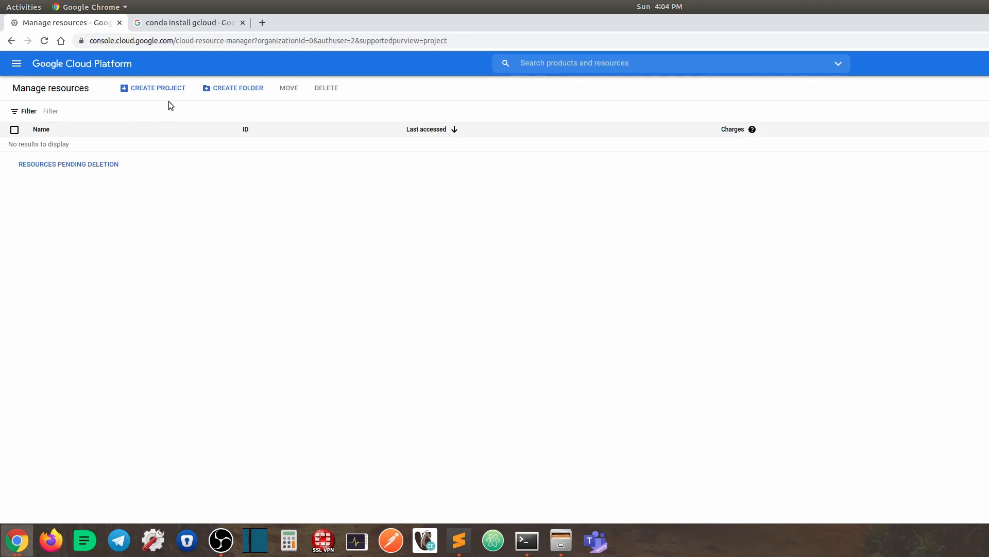
Go to the Google Cloud home dashboard and open the form for a new project from the project selector
click(18, 65)
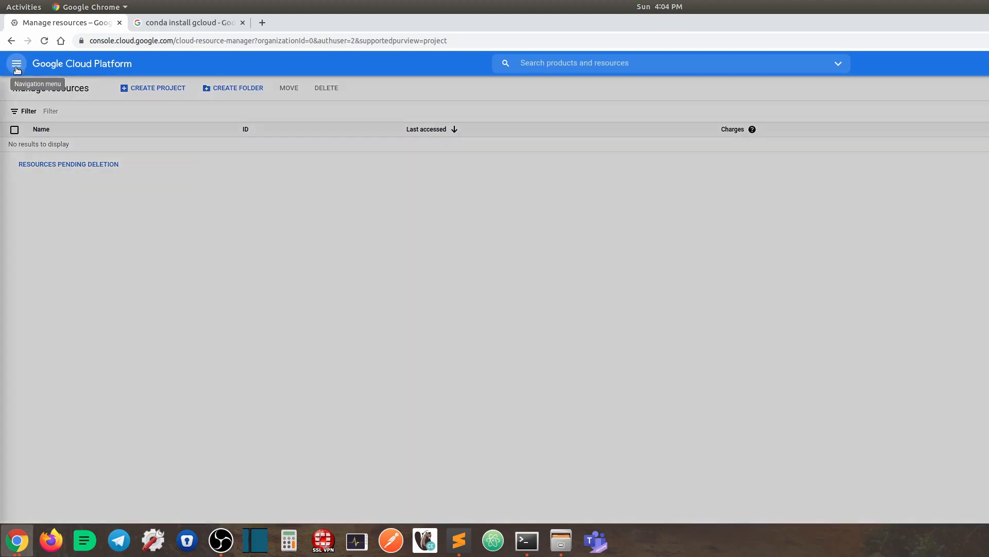
mouse_move(68, 93)
click(178, 106)
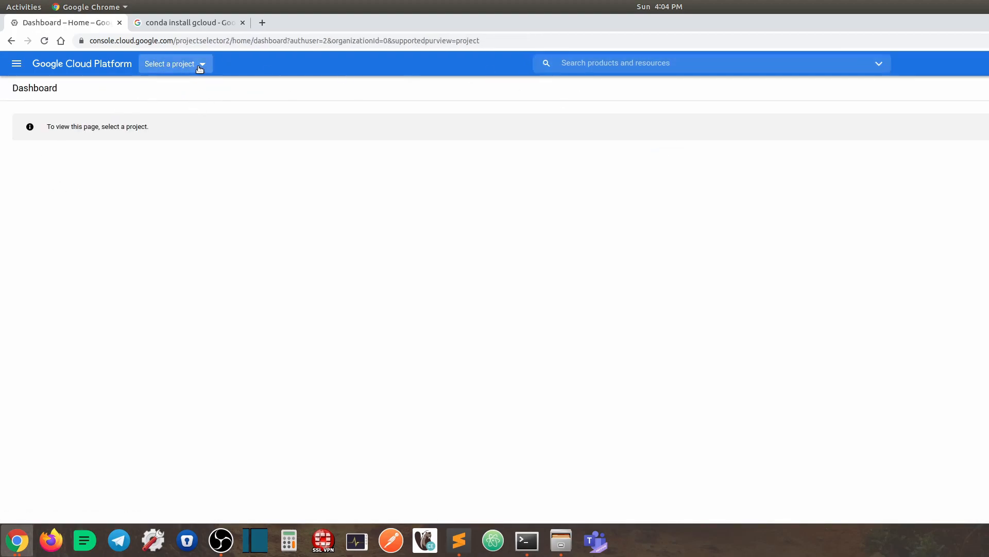
click(198, 64)
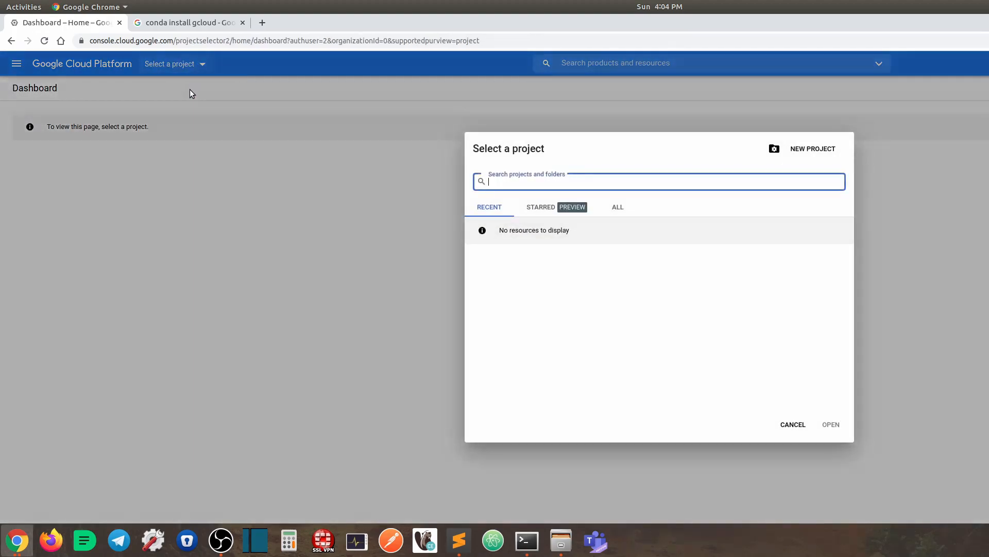
click(806, 156)
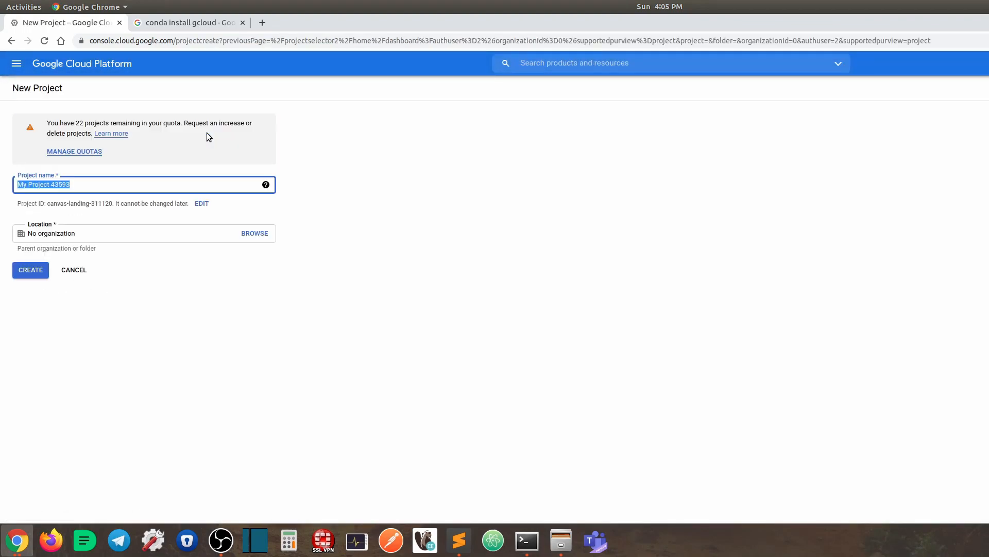
Name the new project gcp-deploy, keep No organization as its location, and create it
click(101, 185)
drag(108, 186, 2, 183)
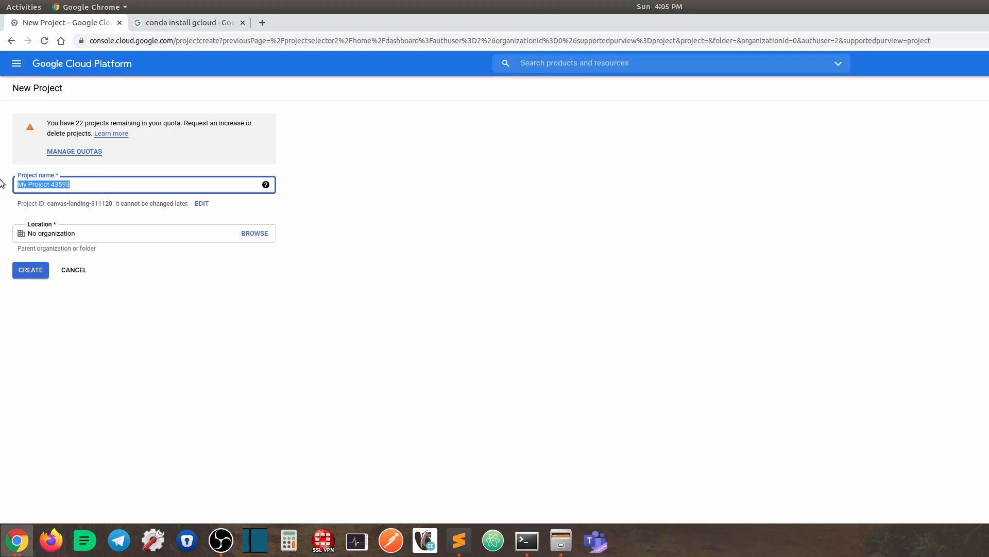
text(gcp)
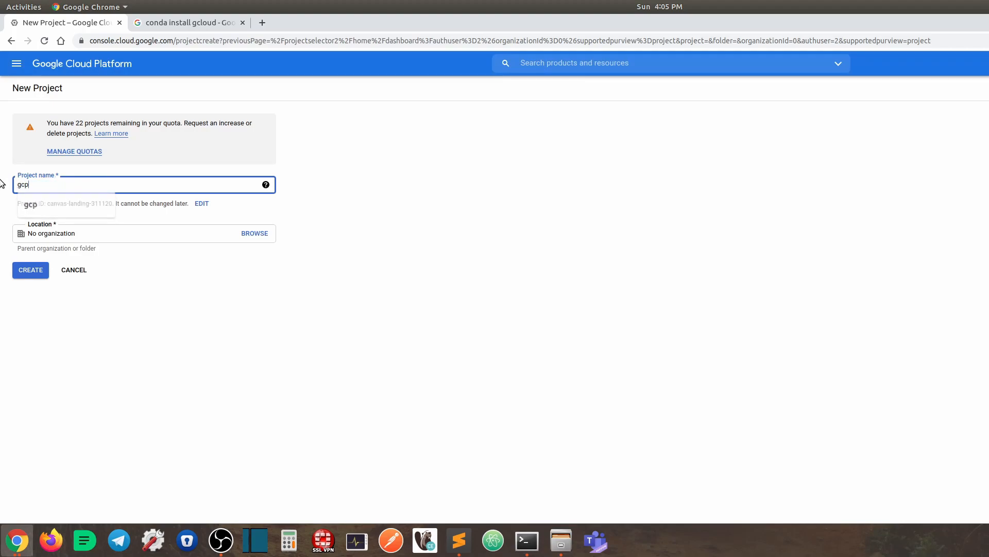
text(-deploy)
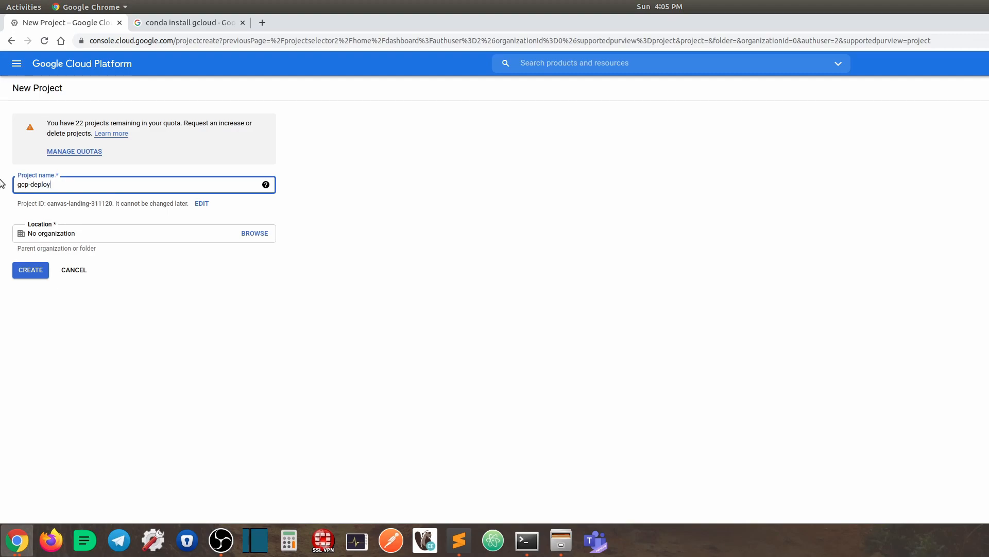
click(127, 232)
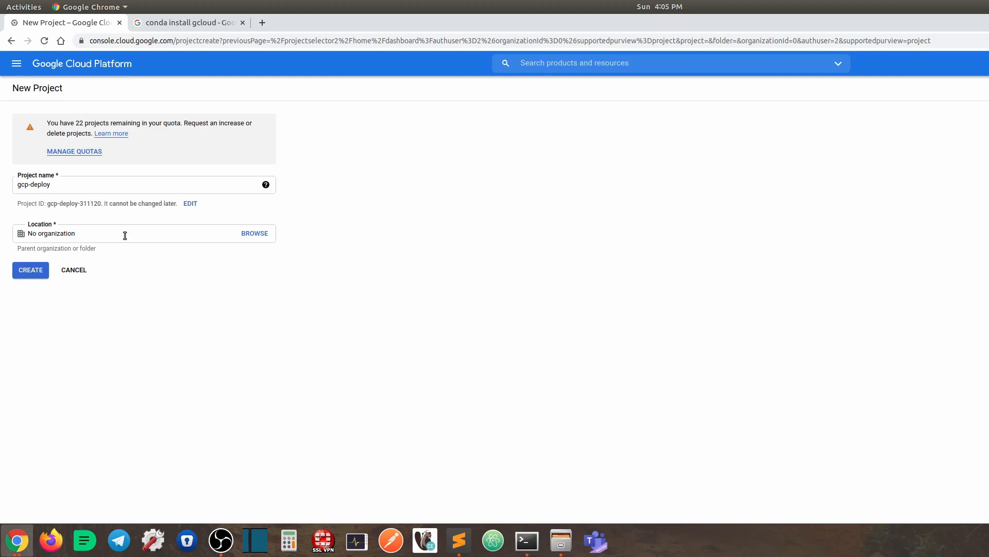
click(31, 269)
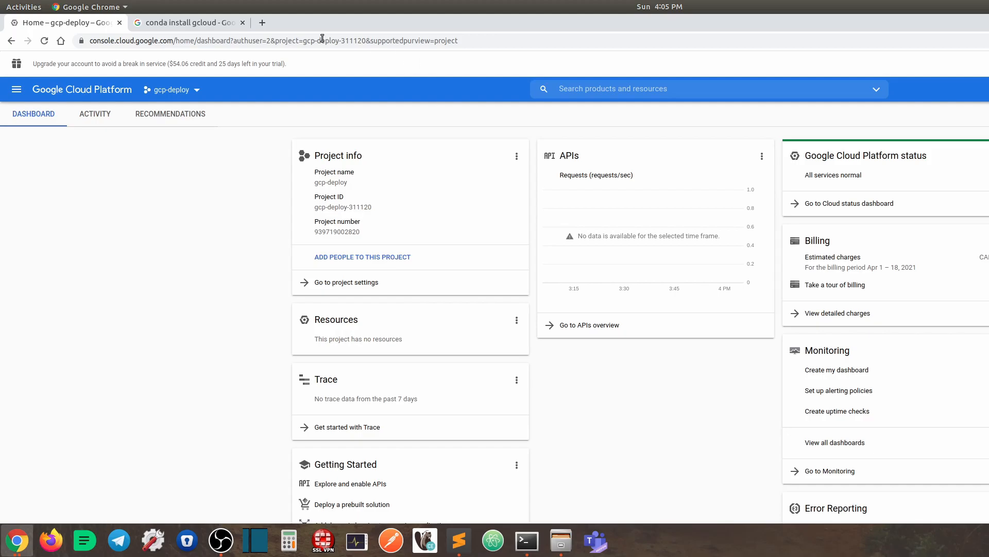
Open Anaconda's google-cloud-sdk package page from the search results and highlight the command conda install -c conda-forge google-cloud-sdk
click(218, 26)
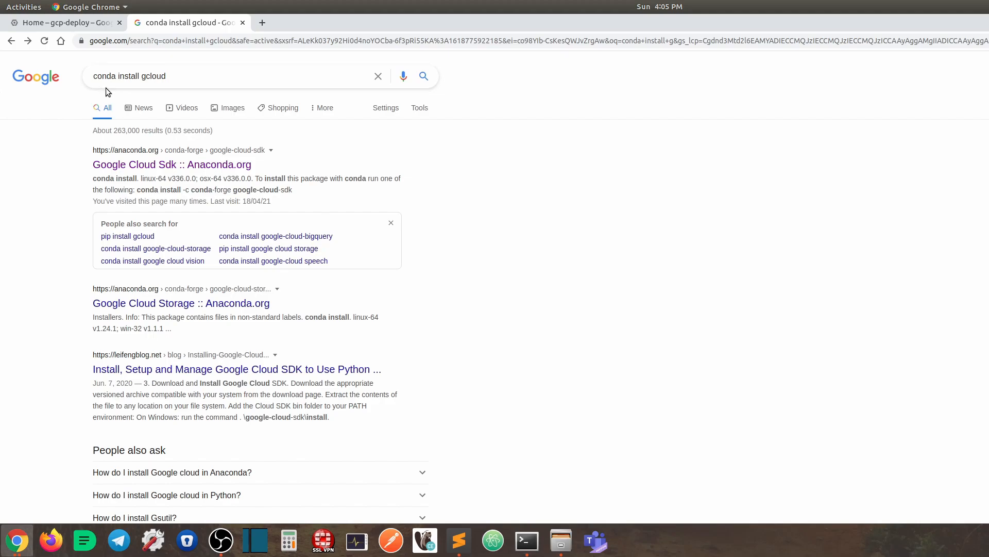
click(186, 80)
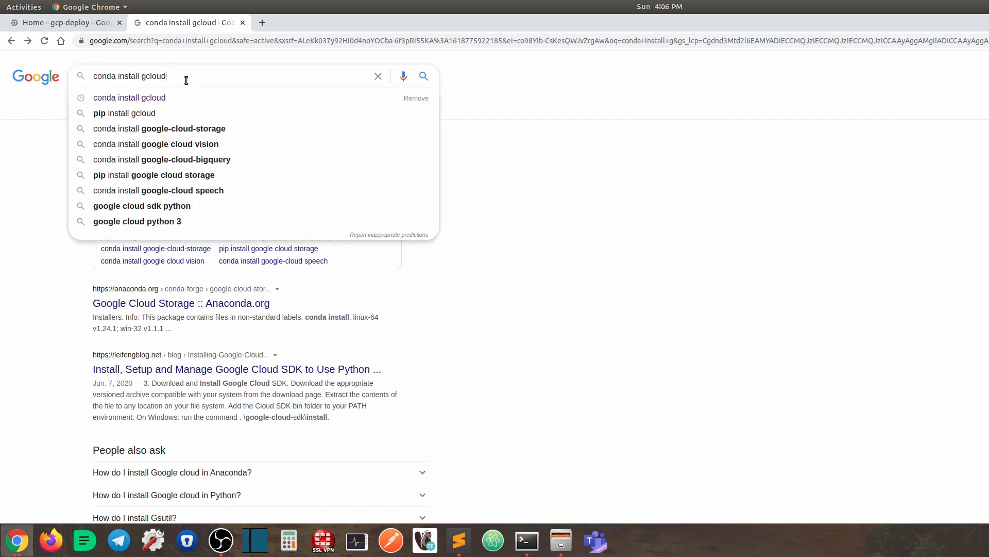
click(745, 227)
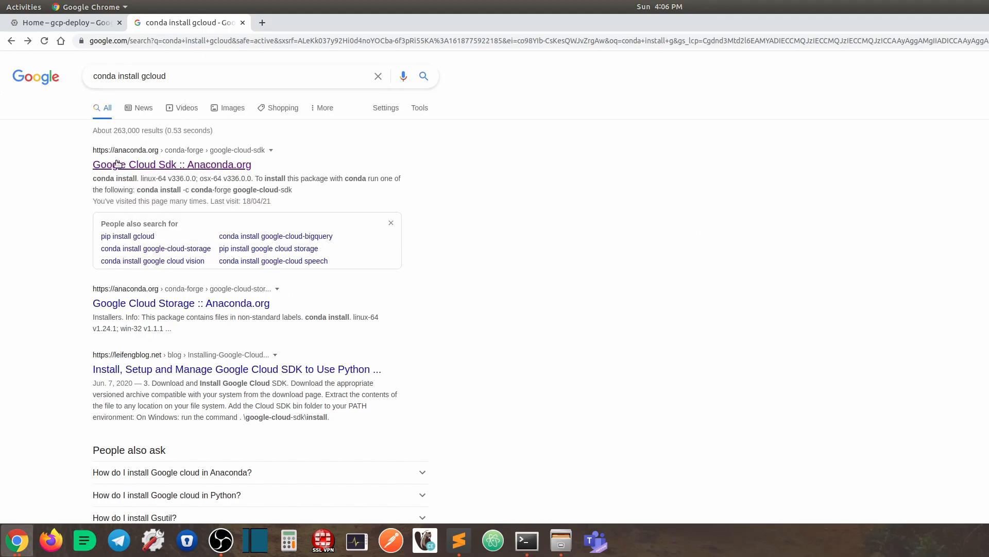
click(132, 166)
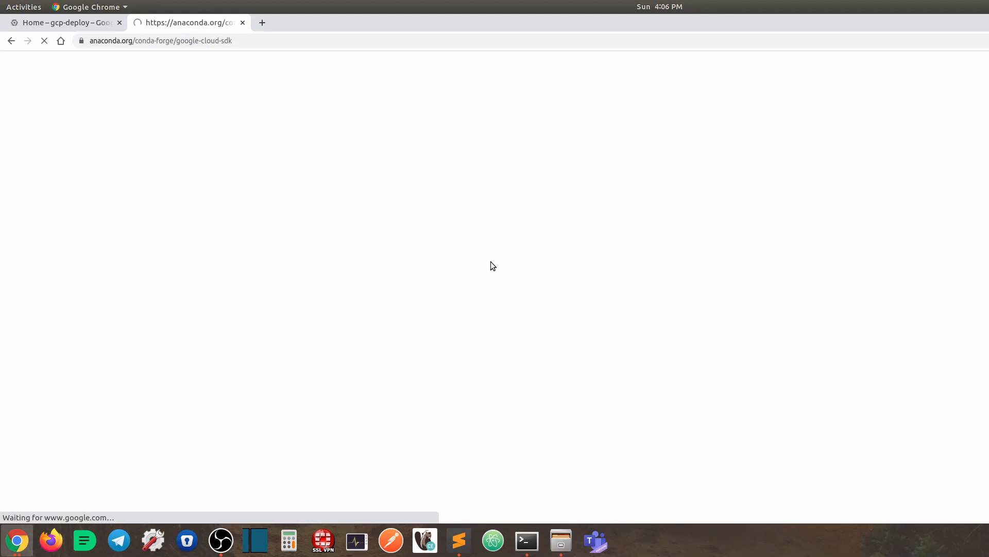
drag(642, 397, 415, 393)
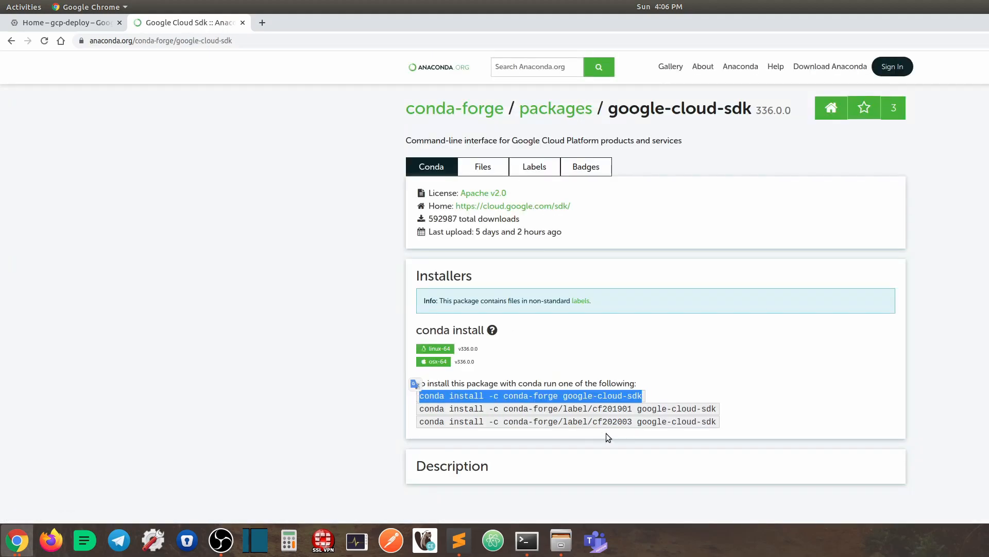
Switch to the Terminal and run gcloud config list to check which project is active
click(526, 541)
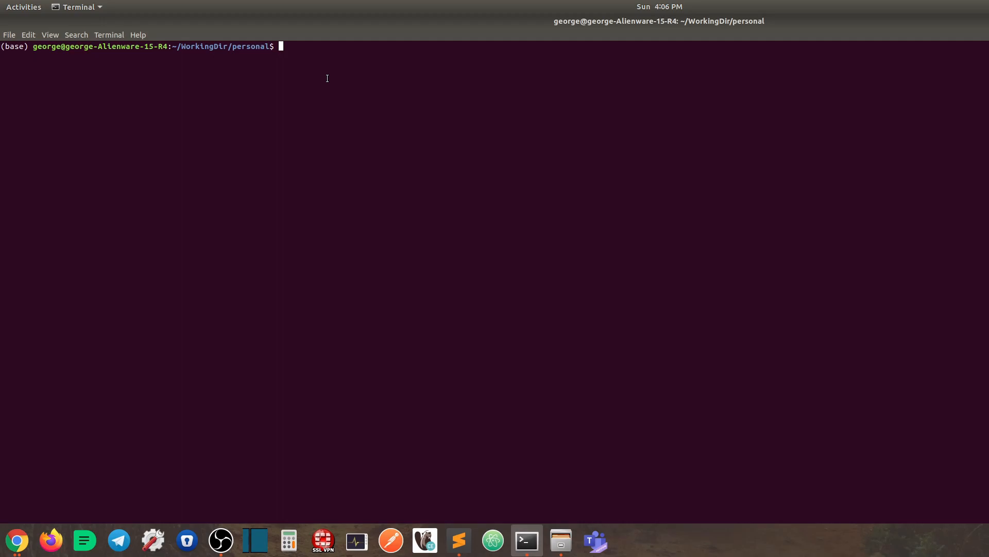
text(gcloud config list)
key(Return)
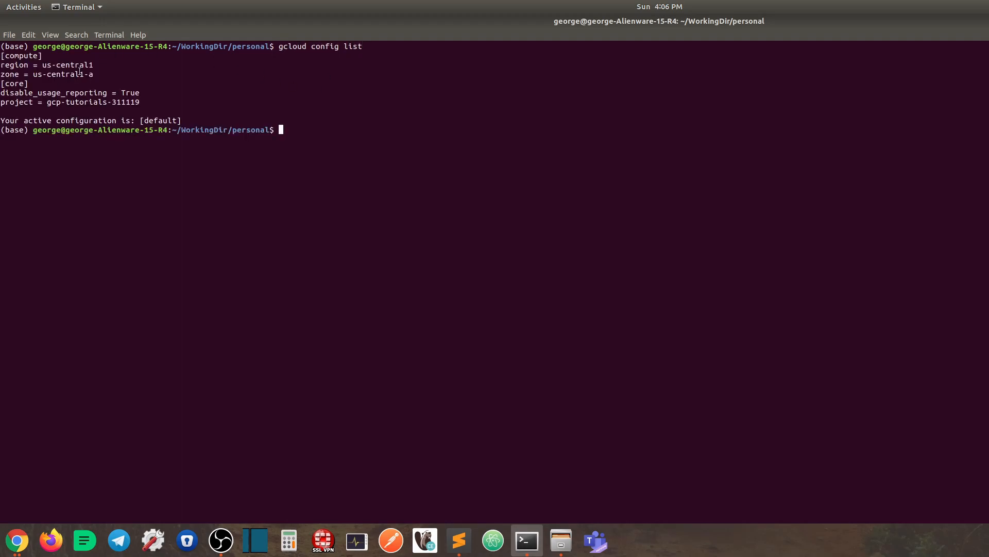
drag(140, 102, 52, 102)
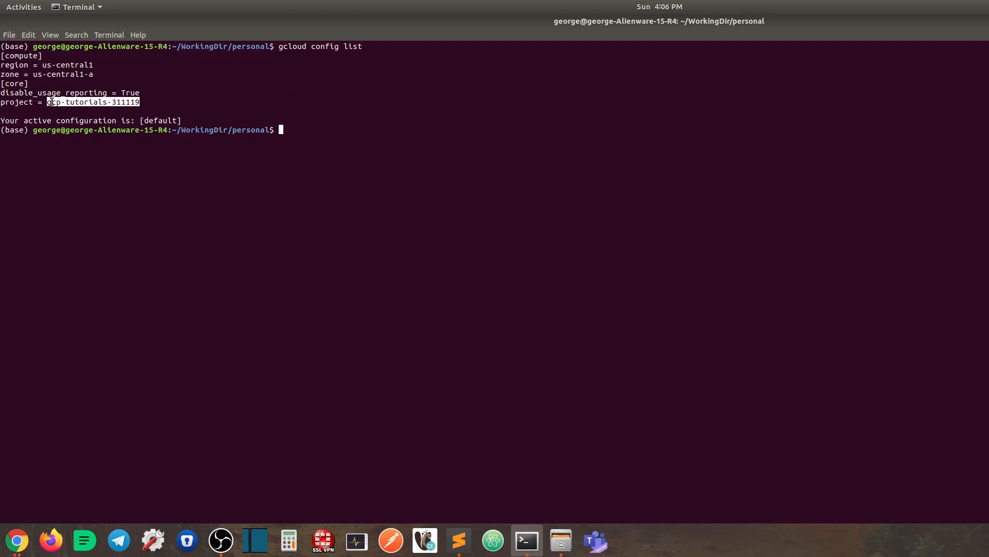
click(300, 134)
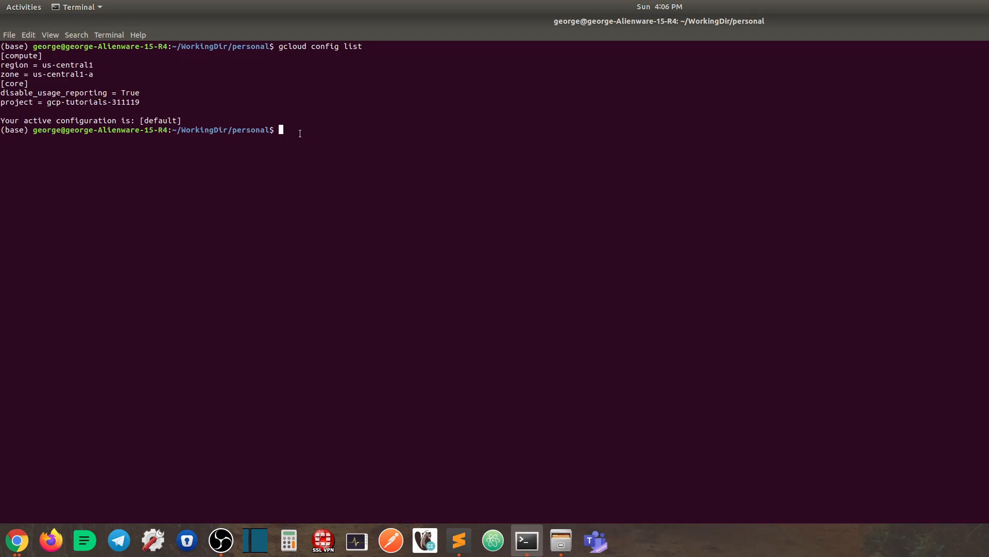
Enter gcloud config set project at the terminal prompt, leaving the project ID still missing
text(gcloud projects)
key(BackSpace)
key(BackSpace)
key(BackSpace)
key(BackSpace)
key(BackSpace)
key(BackSpace)
key(BackSpace)
key(BackSpace)
key(BackSpace)
key(BackSpace)
key(BackSpace)
text(d config set project)
Copy the project ID gcp-deploy-311120 from the Cloud console dashboard in Chrome, append it to the terminal command, and run it
key(alt+Tab)
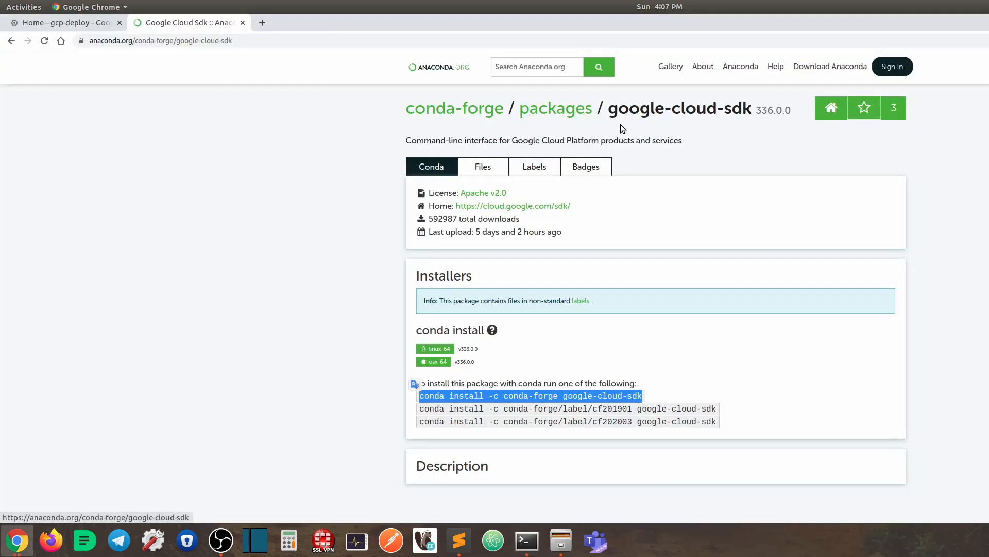
click(62, 23)
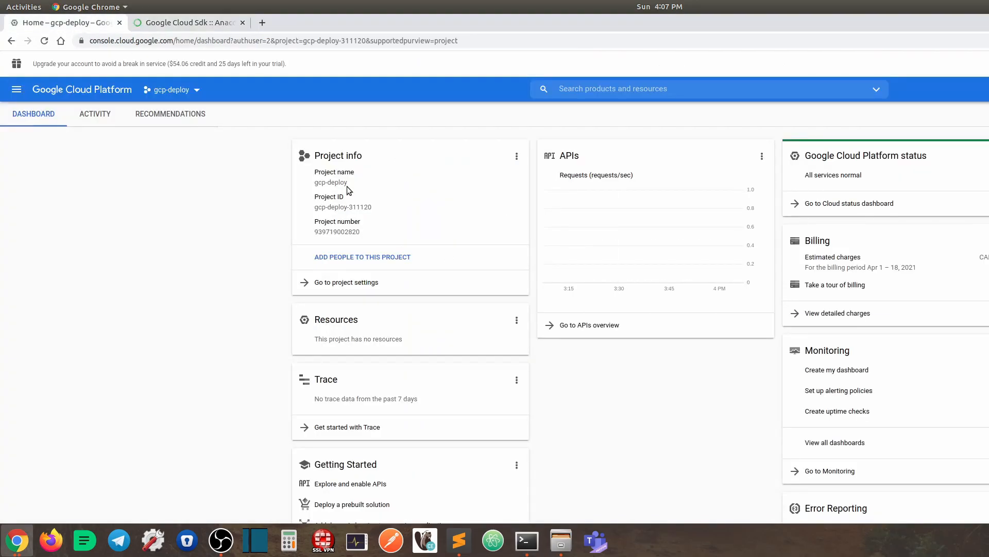
drag(373, 210, 316, 208)
key(ctrl+c)
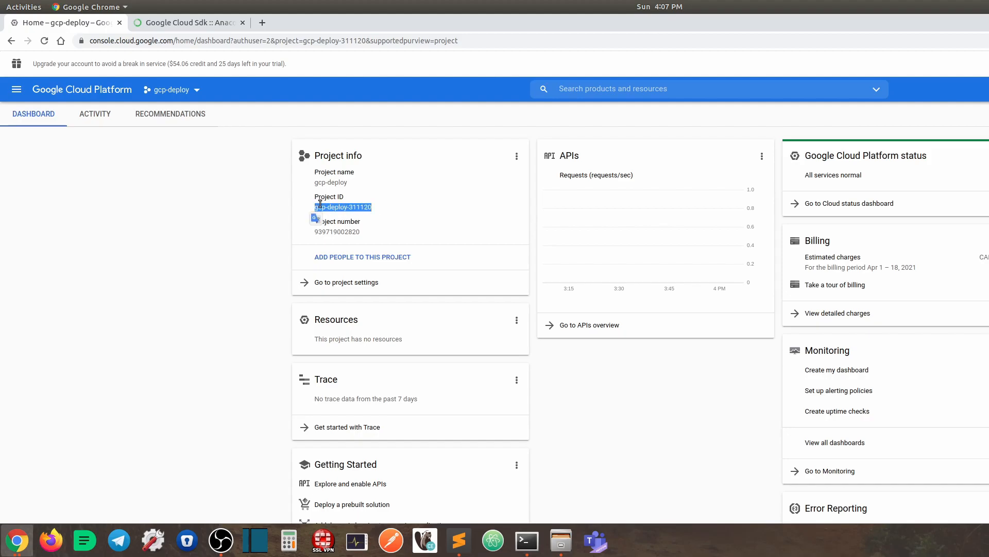
key(alt+Tab)
key(ctrl+shift+v)
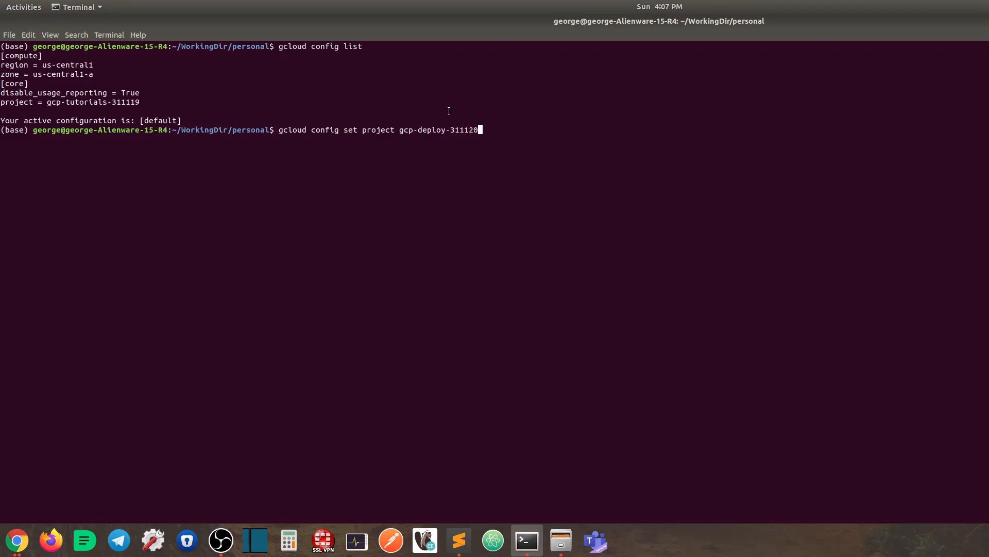
key(Return)
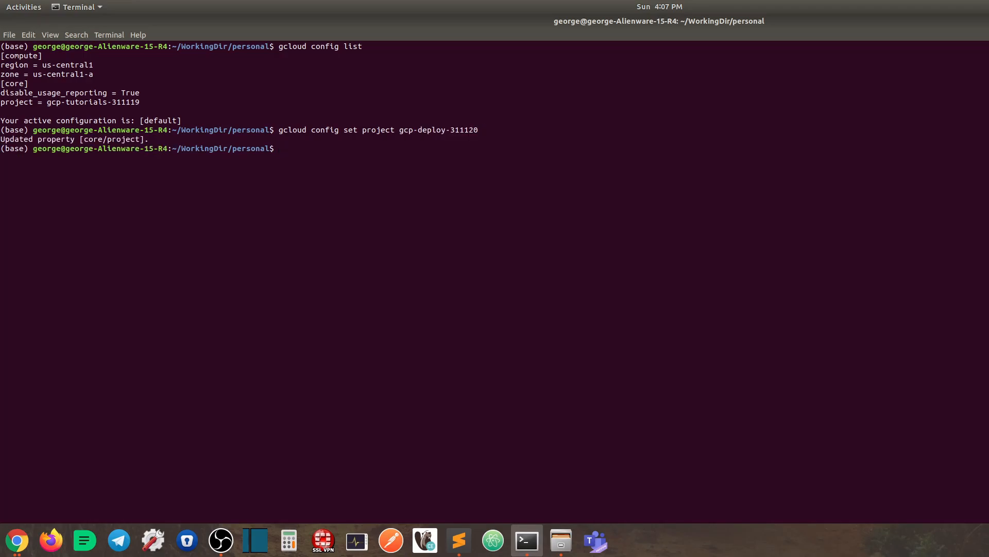
Run gcloud config list again and check the project entry in the active configuration
key(Up)
key(Up)
key(Return)
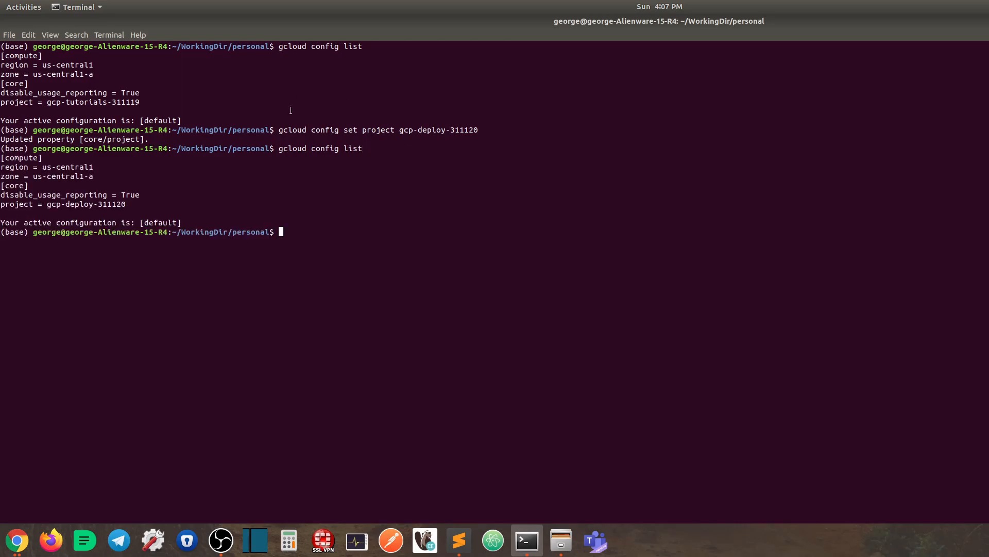
drag(126, 204, 47, 205)
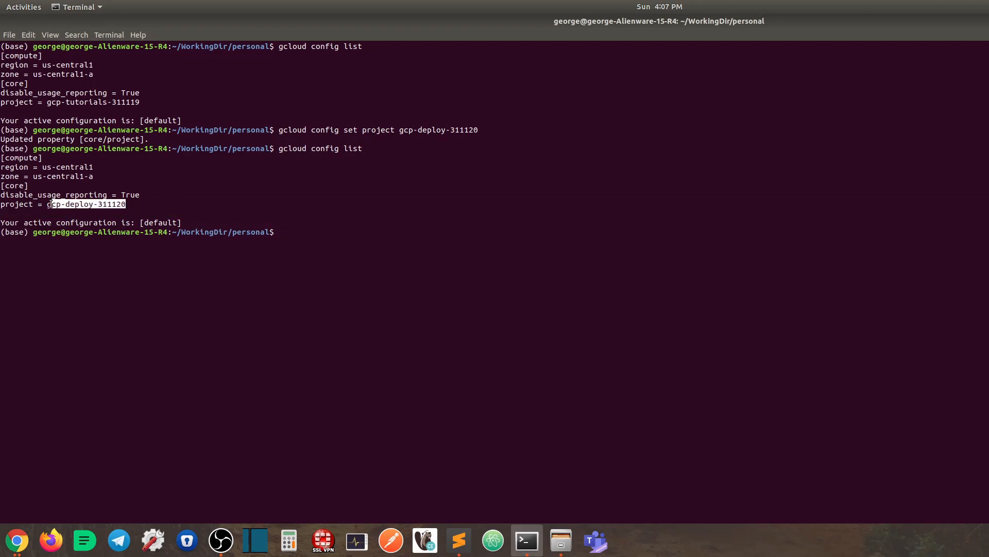
click(100, 176)
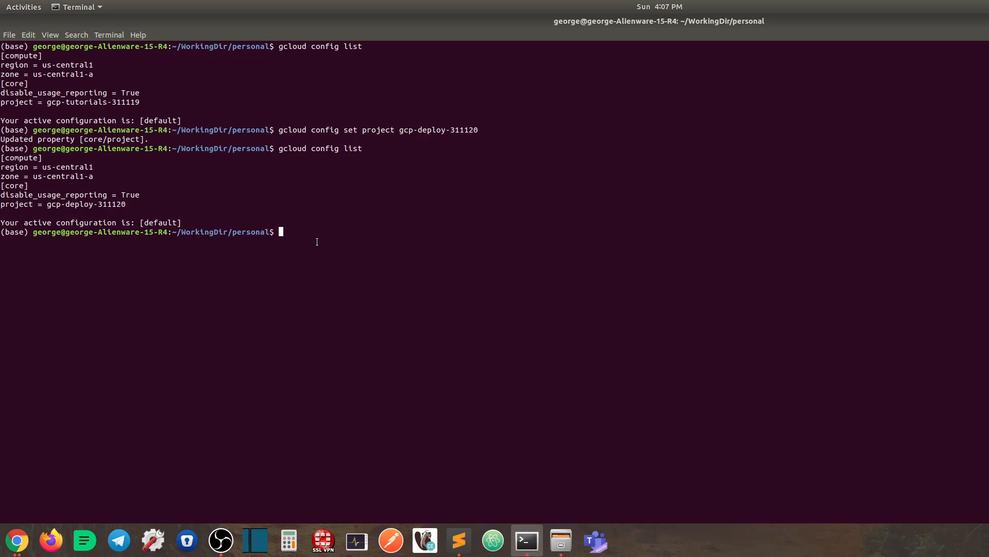
Switch to the Chrome window with the gcp-deploy dashboard and open the Service Accounts page of IAM & Admin
click(17, 540)
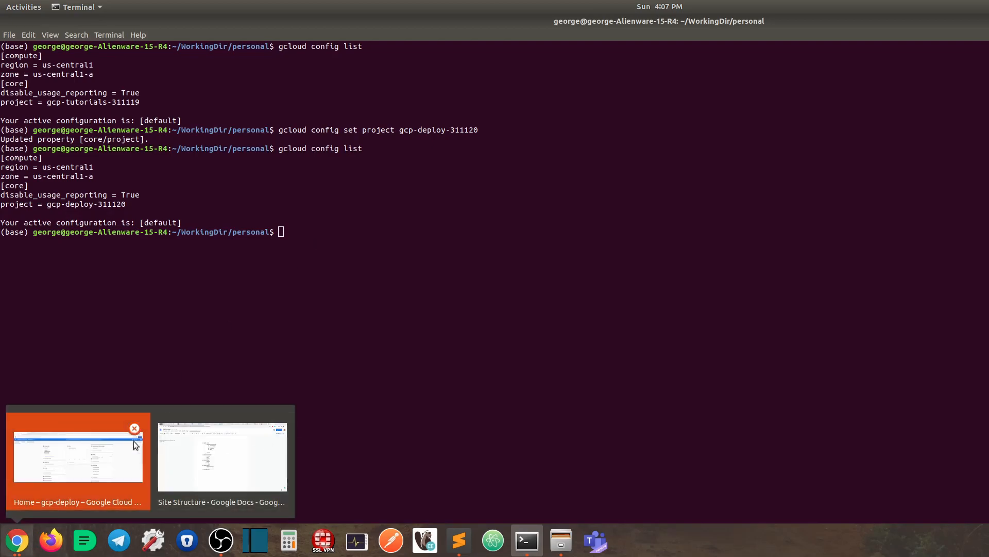
click(108, 459)
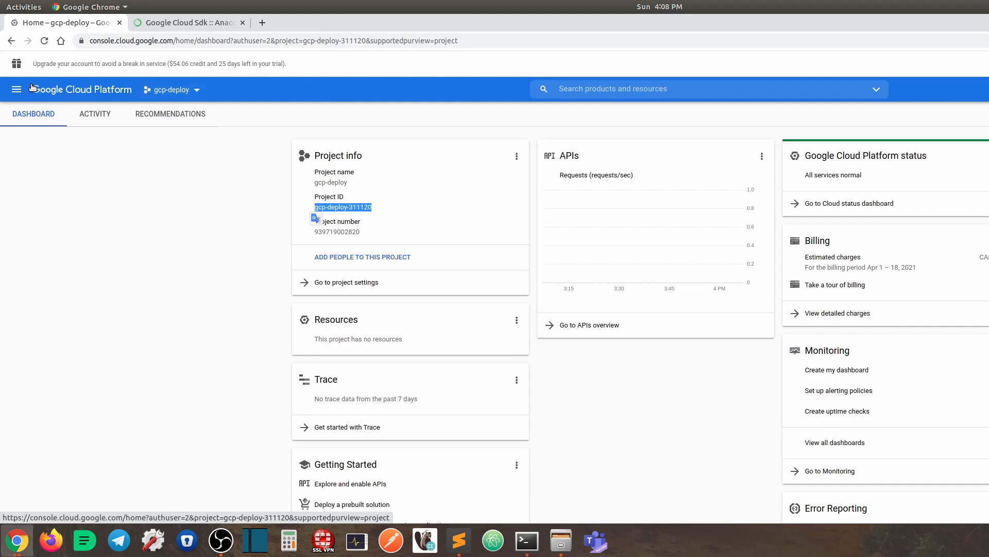
click(17, 89)
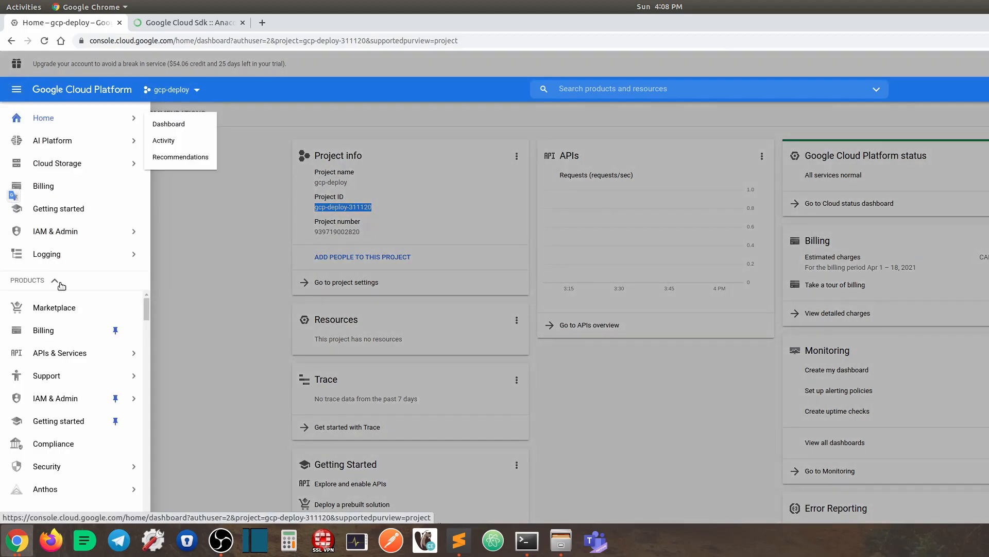
mouse_move(72, 237)
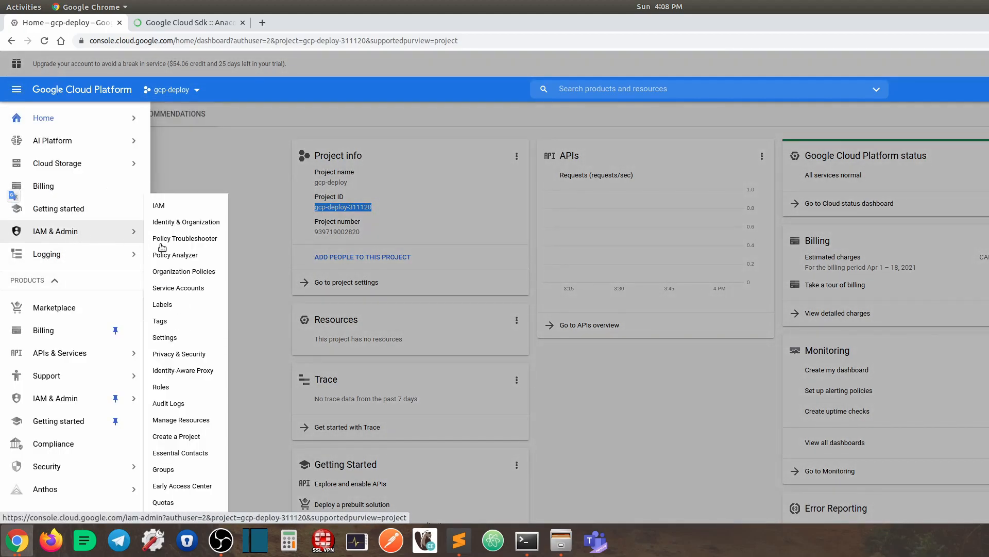
click(174, 293)
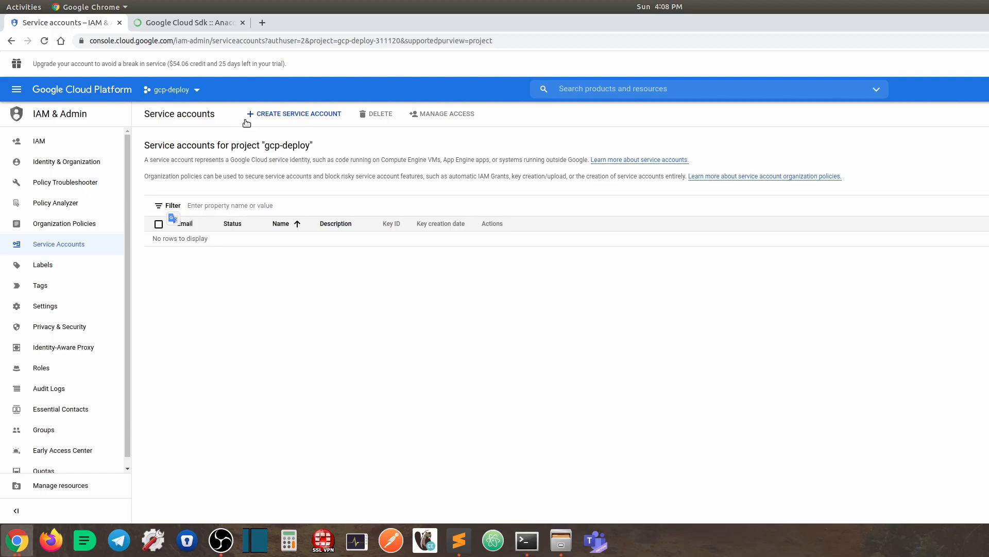
Create a service account named gcp-deploy-svc-acct with its description left empty
click(307, 116)
click(251, 172)
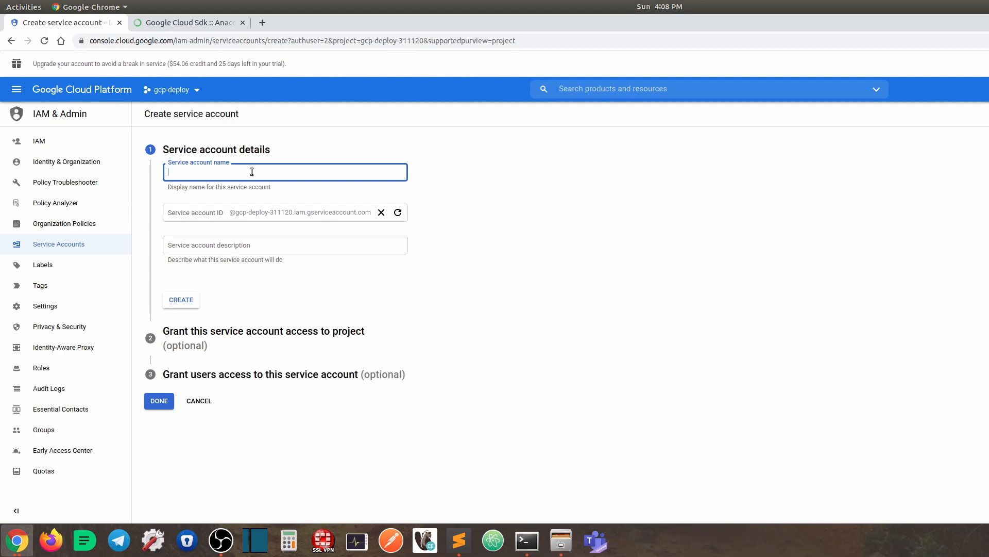
text(gc)
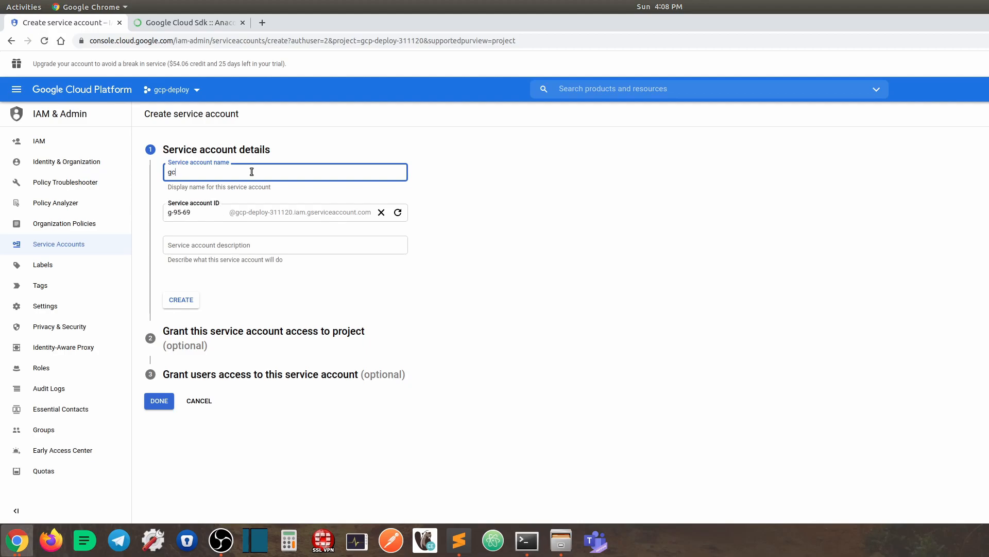
text(p-deploy-svc-acct)
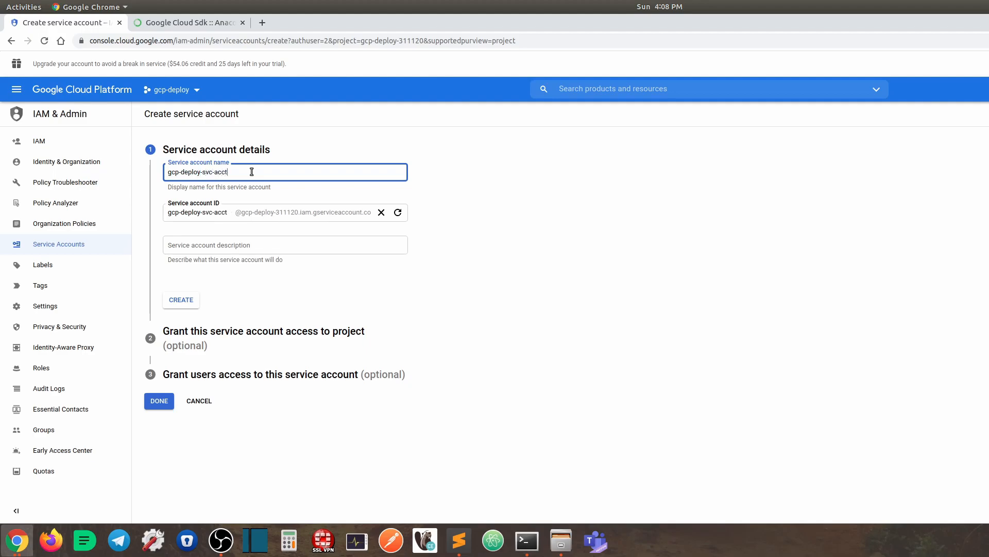
click(209, 246)
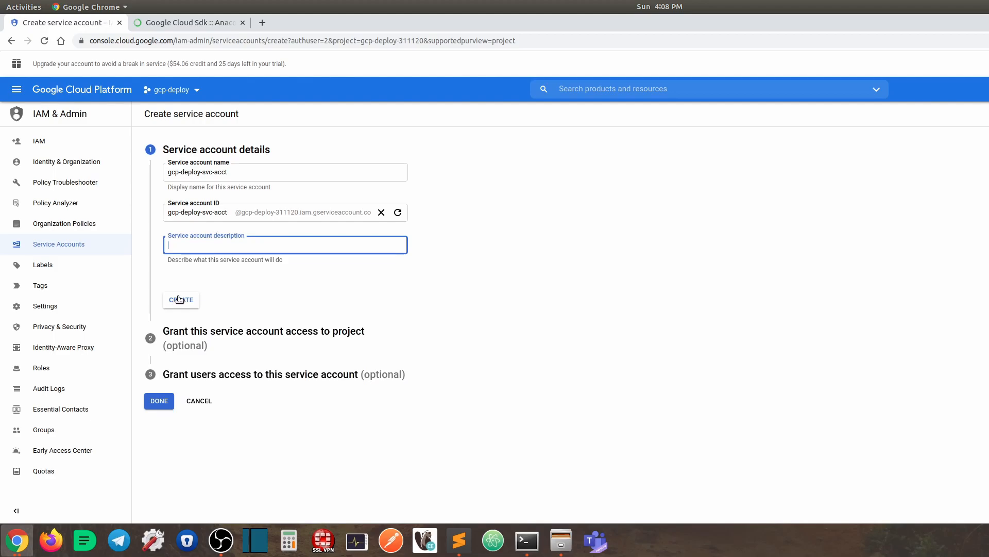
click(179, 299)
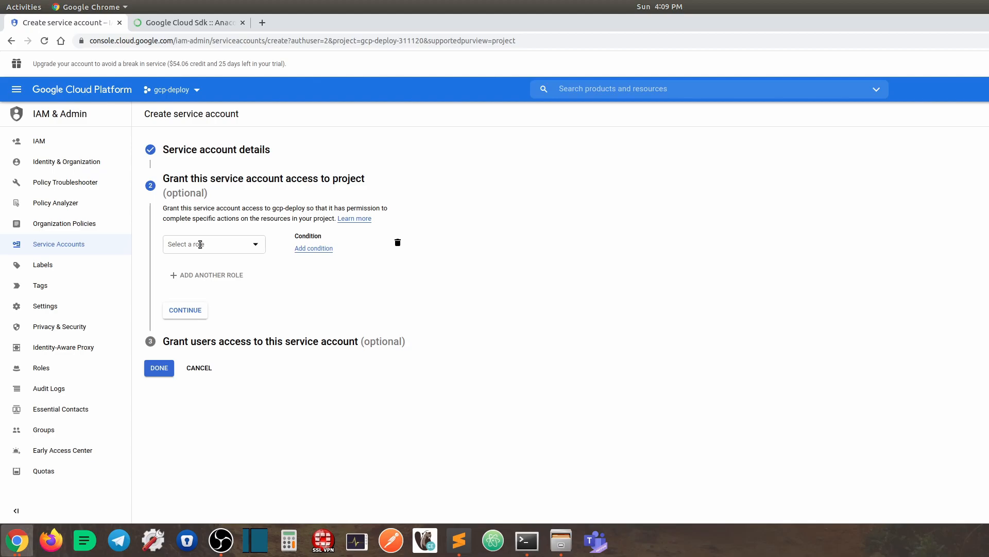
Search the roles for storage admin and grant the service account the Storage Admin role
click(200, 245)
text(s)
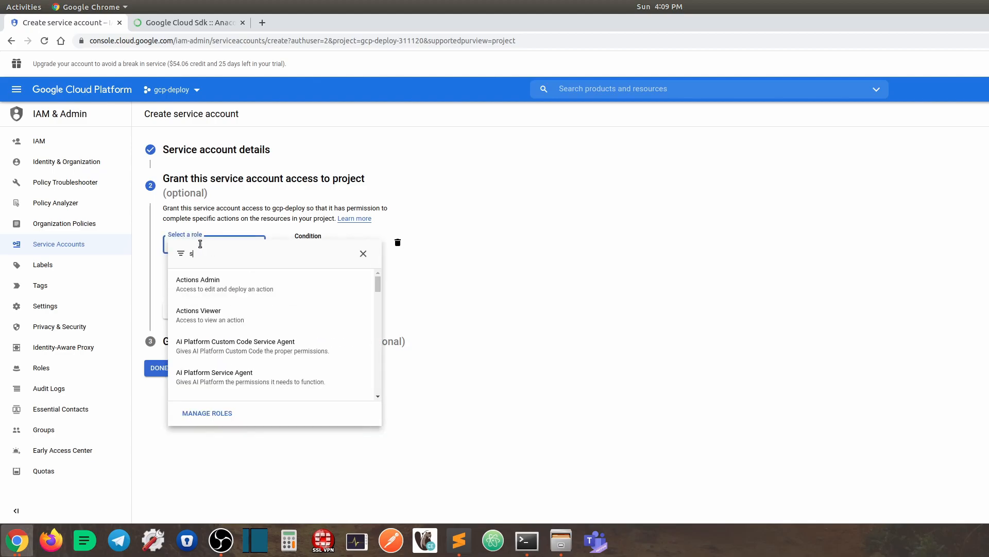
text(torage )
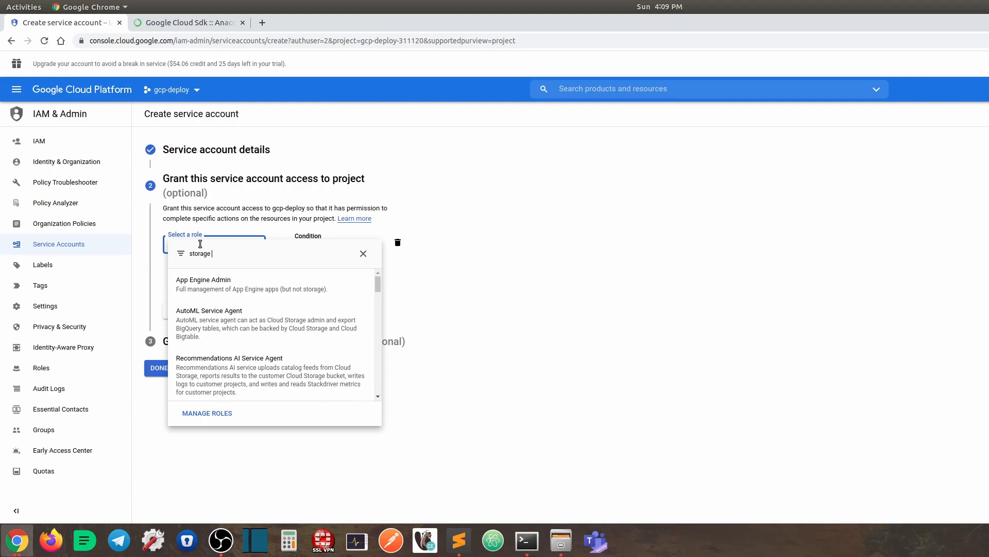
text(admin)
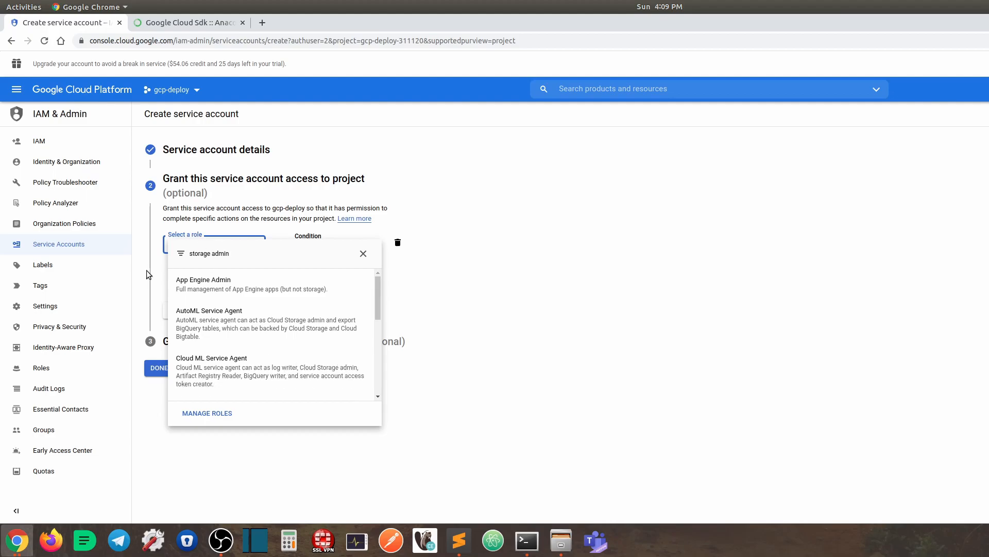
scroll(228, 344, down, 1)
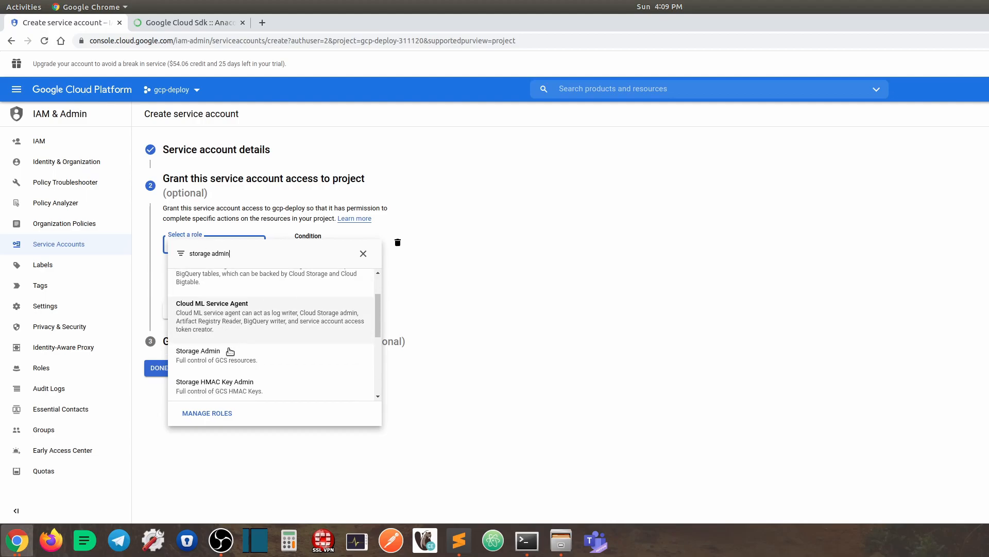
click(211, 355)
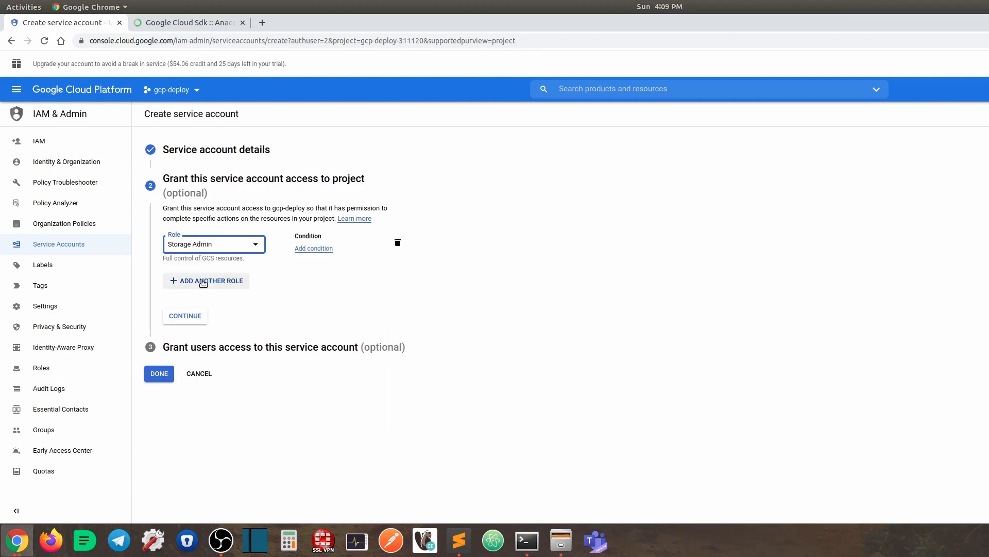
Add ML Engine Admin as a second role and finish the service account setup without granting any users access
click(206, 281)
click(221, 284)
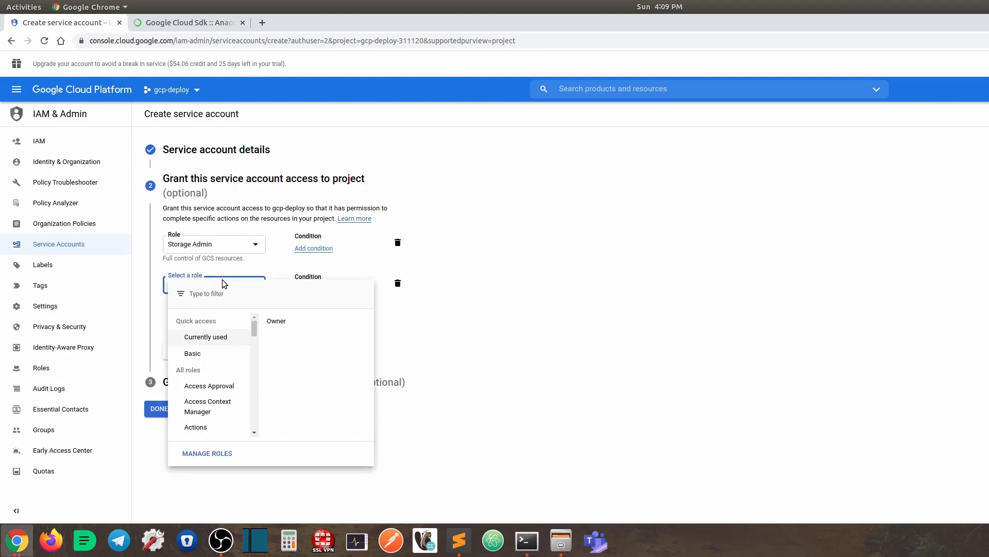
text(ml engine)
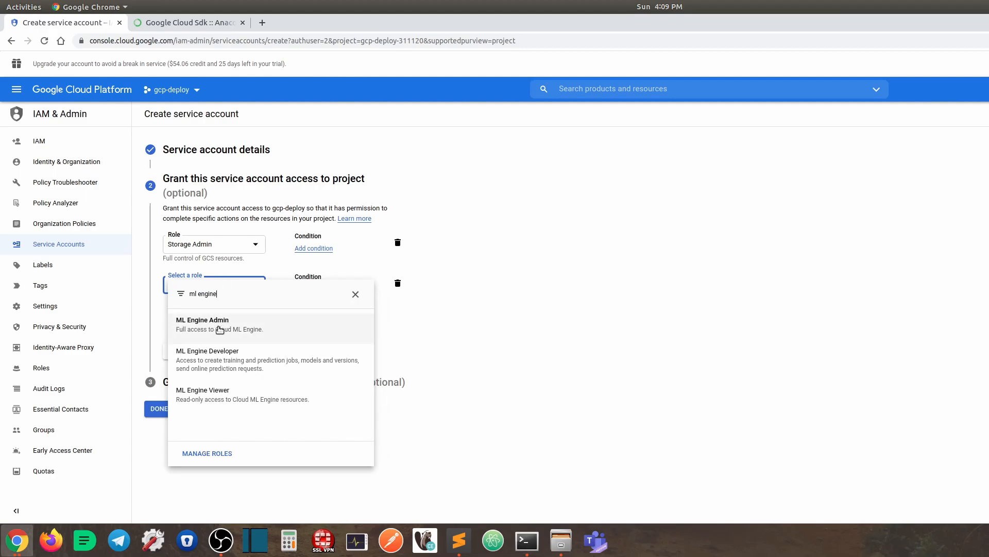
click(218, 328)
click(186, 356)
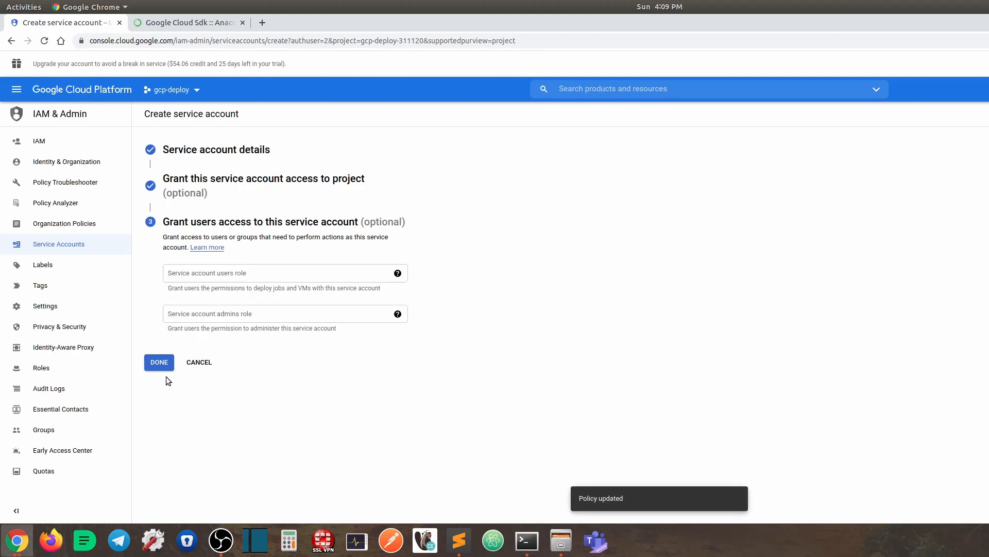
click(159, 362)
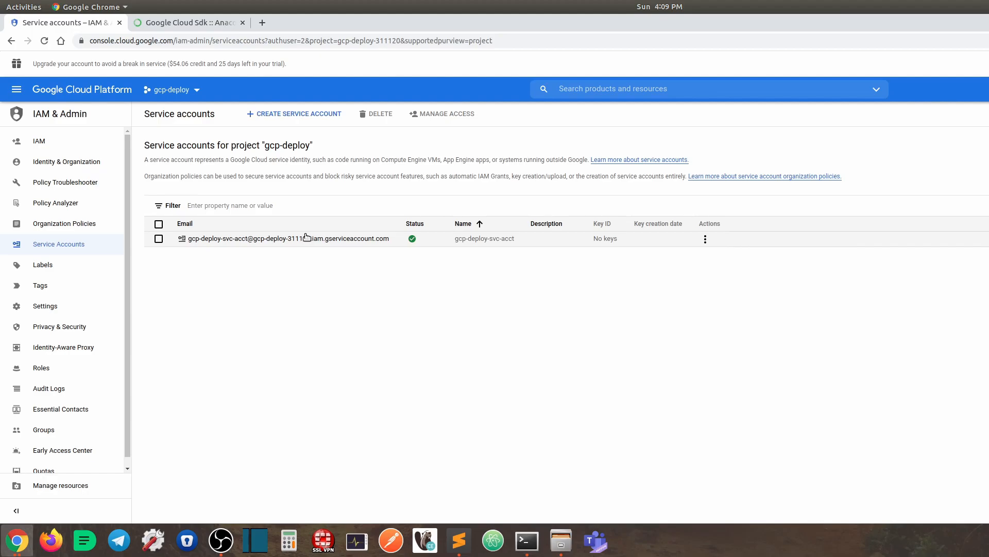
Open the key management of gcp-deploy-svc-acct and create a new private key of type JSON
click(704, 243)
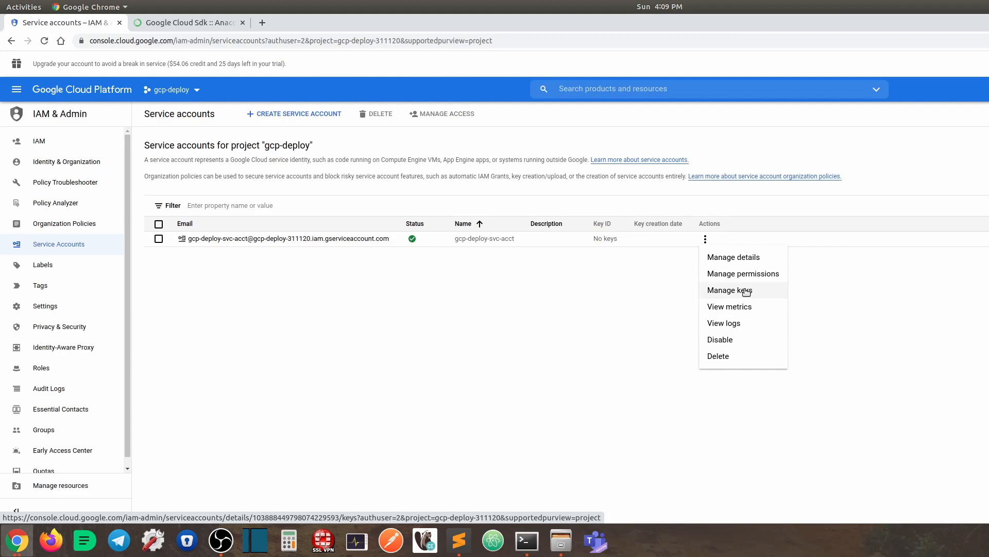
click(738, 290)
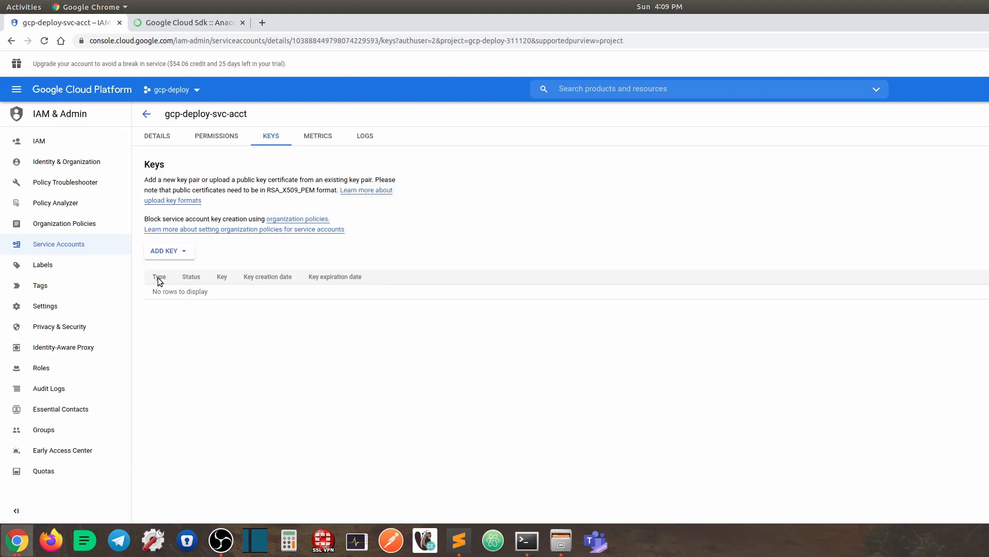
click(184, 252)
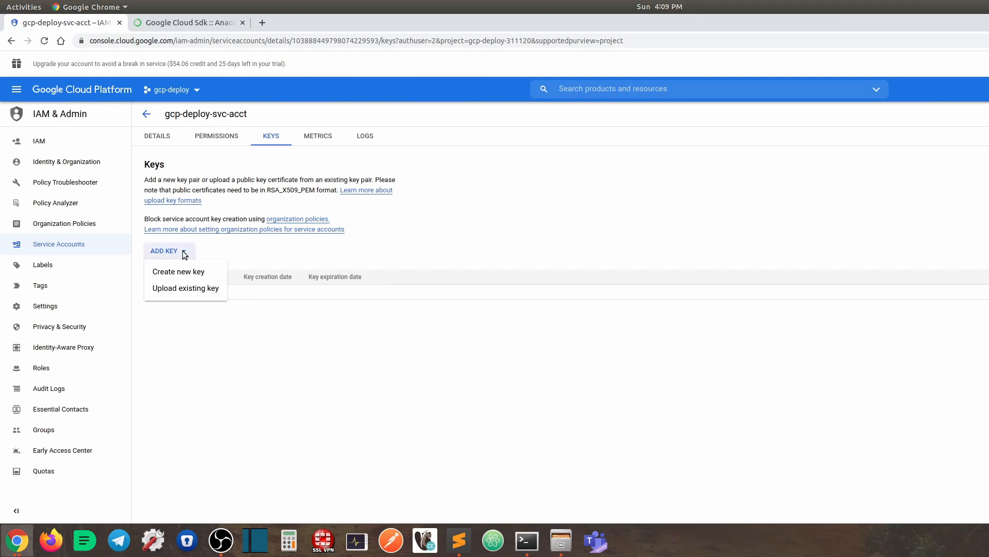
click(184, 273)
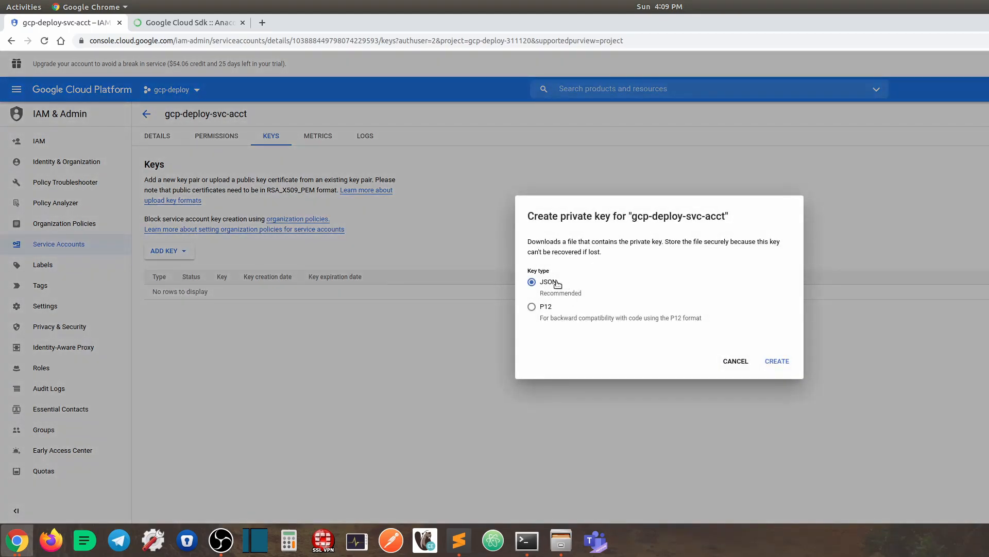
click(782, 367)
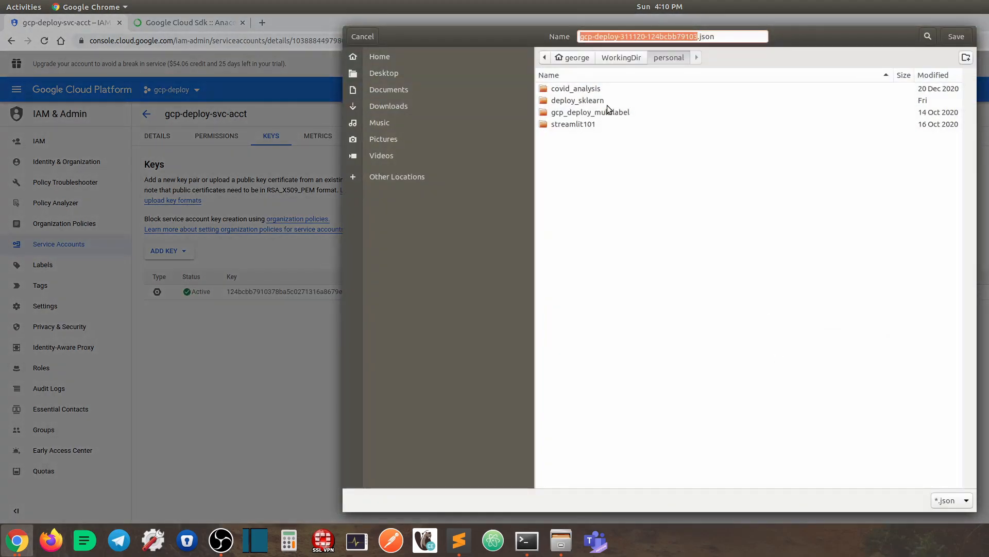
Save the JSON private key under its suggested file name in the personal folder and close the confirmation
click(727, 39)
drag(747, 36, 556, 40)
click(954, 39)
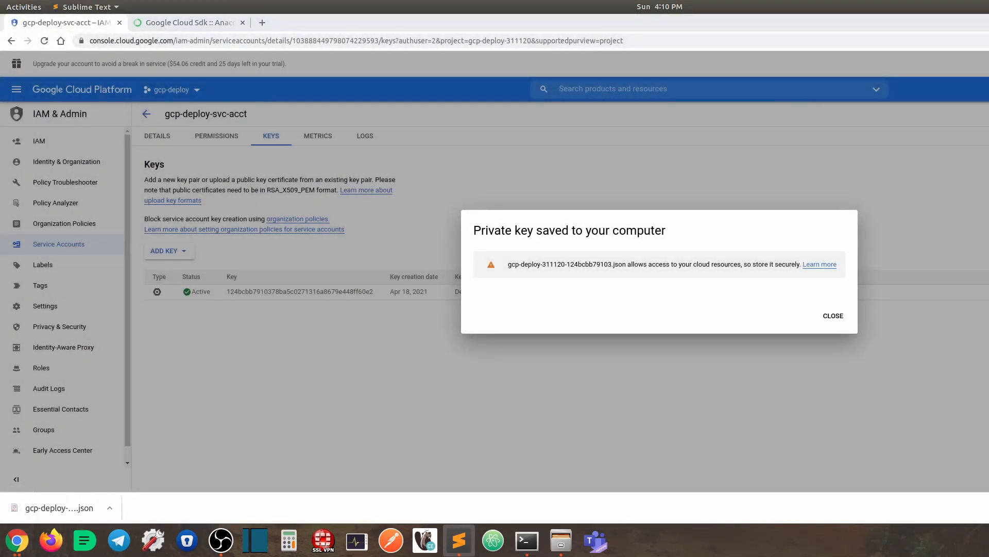
click(835, 316)
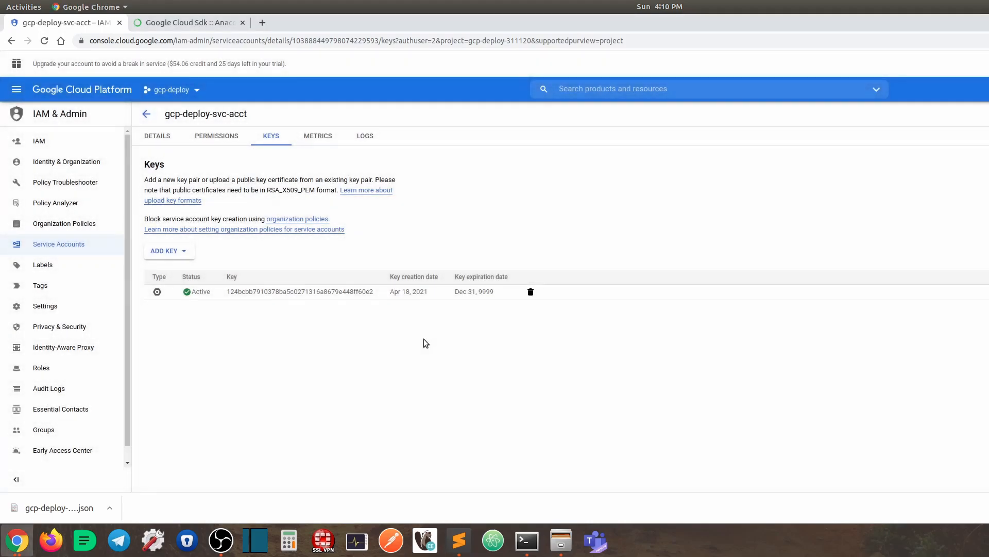
Switch to the terminal and enter gcloud auth activate-service-account --key-file=gcp-deploy-311120-124bcbb79103.json without running it, leaving a gap for the account email
click(527, 540)
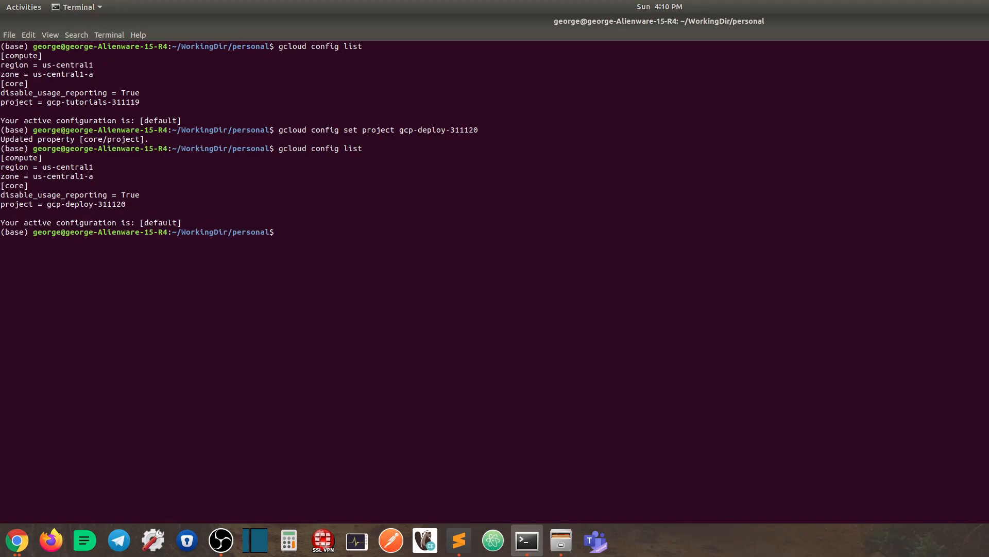
key(alt+Tab)
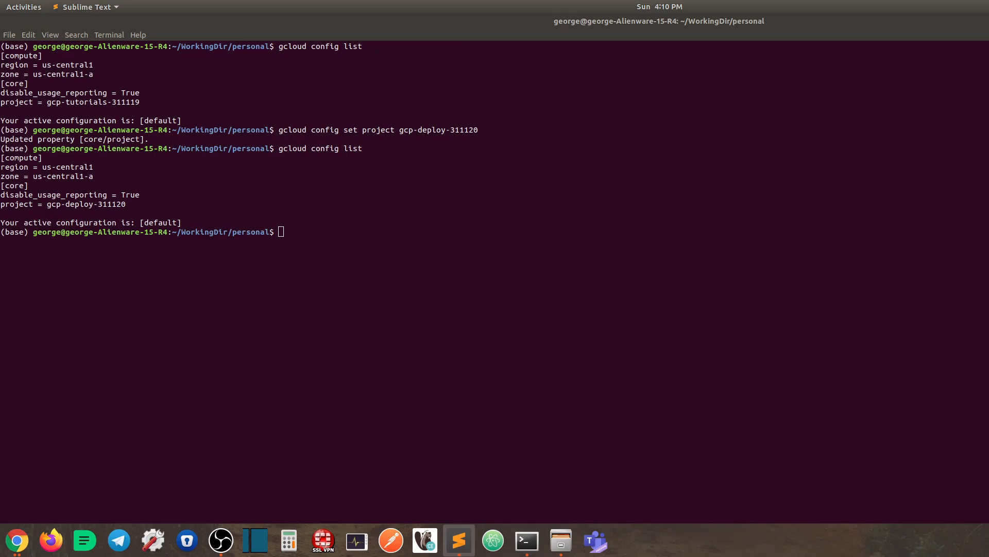
key(alt+Tab)
text(gcloud auth activate-service-account  --key-file=gcp-deploy-311120-124bcbb79103.json)
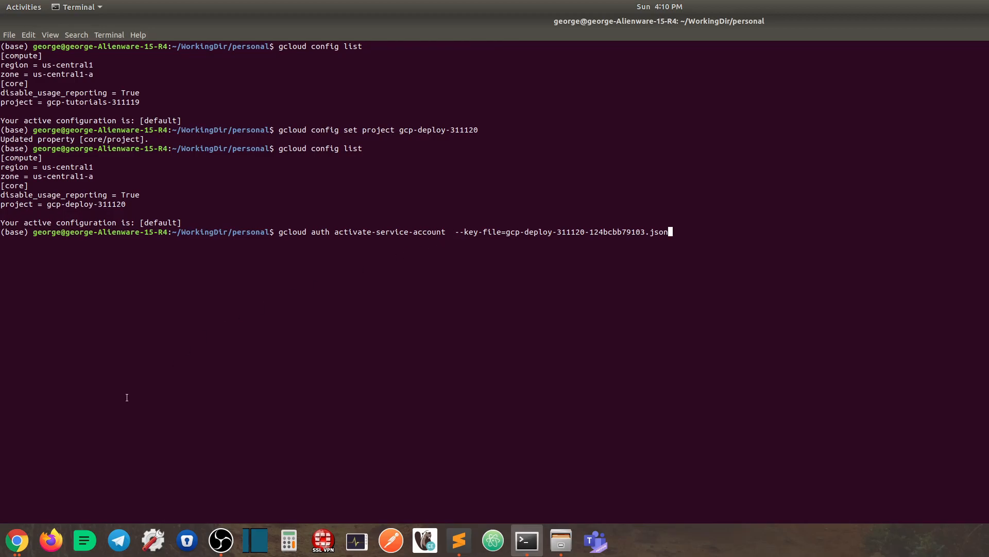
Return to the gcp-deploy-svc-acct page in Chrome and copy the service account's email from its details
click(29, 542)
click(76, 465)
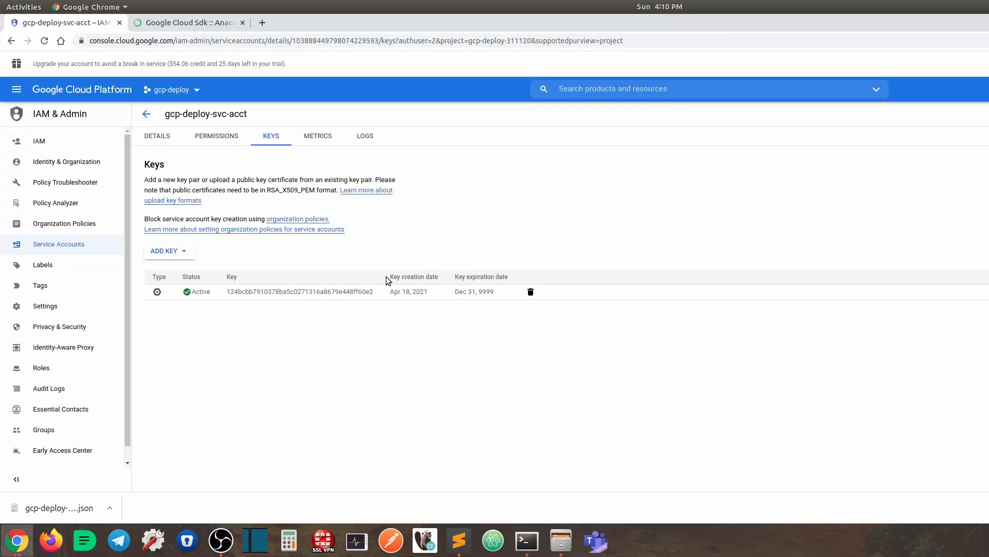
click(157, 136)
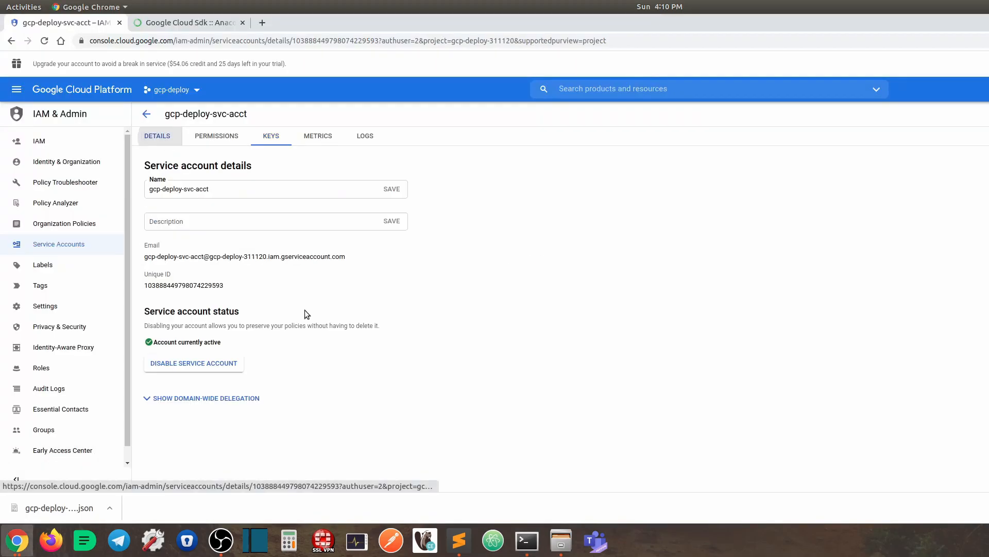
drag(145, 256, 349, 262)
key(ctrl+c)
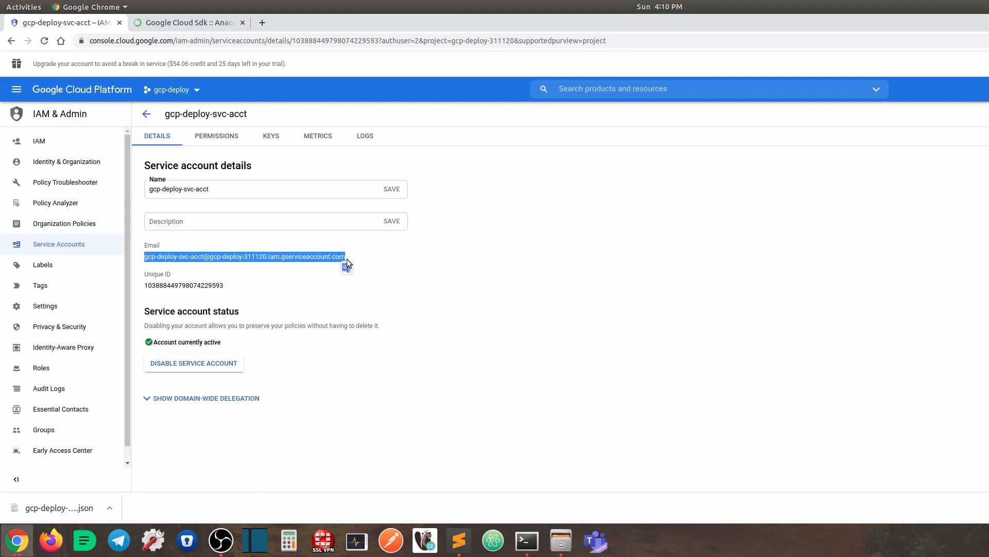
Switch to the terminal, insert the copied service account email before the --key-file option, and run the activation command
key(alt+Tab)
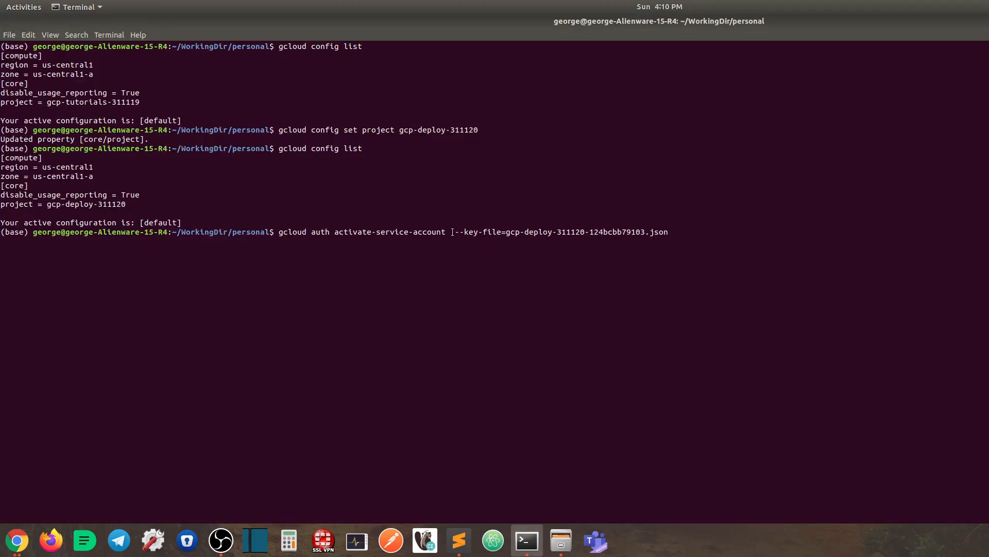
key(Left)
key(Left)
key(Left)
key(Left)
key(Left)
key(Left)
key(Left)
key(Left)
key(Left)
key(Left)
key(Left)
key(Left)
key(Left)
key(Left)
key(Left)
key(Left)
key(Left)
key(Left)
key(Left)
key(Left)
key(Left)
key(Left)
key(Left)
key(ctrl+shift+v)
key(Right)
key(Right)
key(Right)
key(Right)
key(Right)
key(Right)
key(Right)
key(Right)
key(Right)
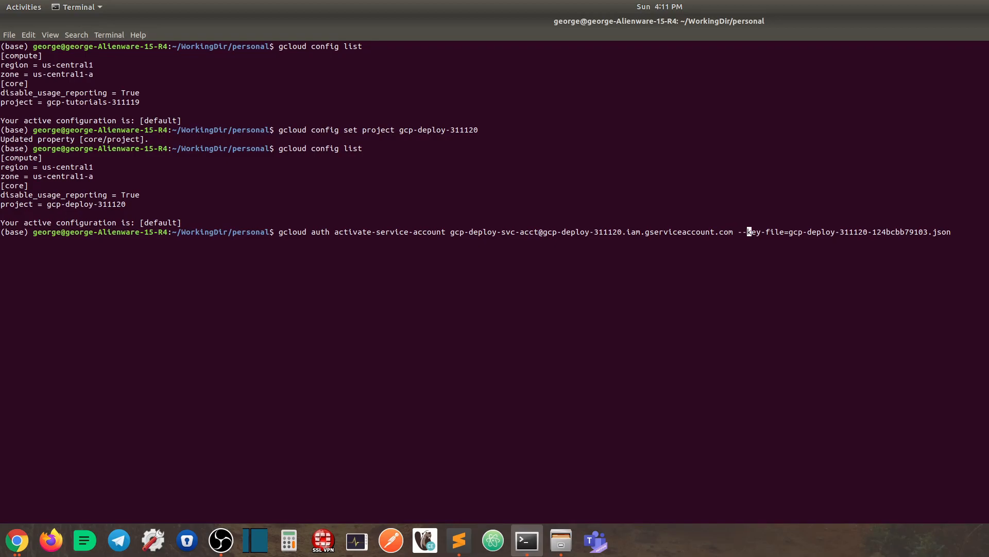
key(Right)
key(Right)
key(Right)
key(Right)
key(Right)
key(Right)
key(Right)
key(Right)
key(Right)
key(Right)
key(Right)
key(Right)
key(Right)
key(Right)
key(Right)
key(Right)
key(Right)
key(Right)
key(Right)
key(Right)
key(Right)
key(Right)
key(Right)
key(Right)
key(Right)
key(Return)
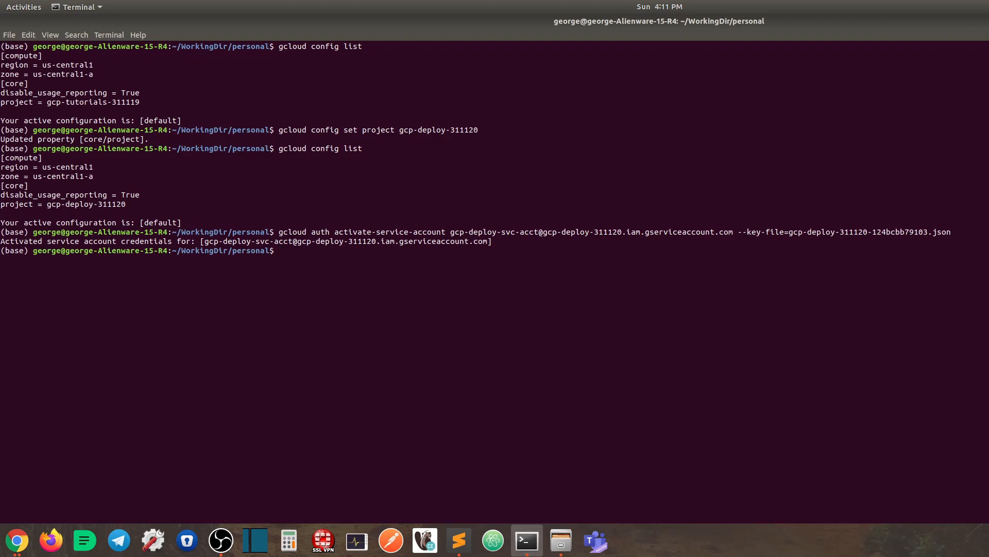
Run gcloud auth list and check which credentialed account is marked active
text(gcloud auth list)
key(Return)
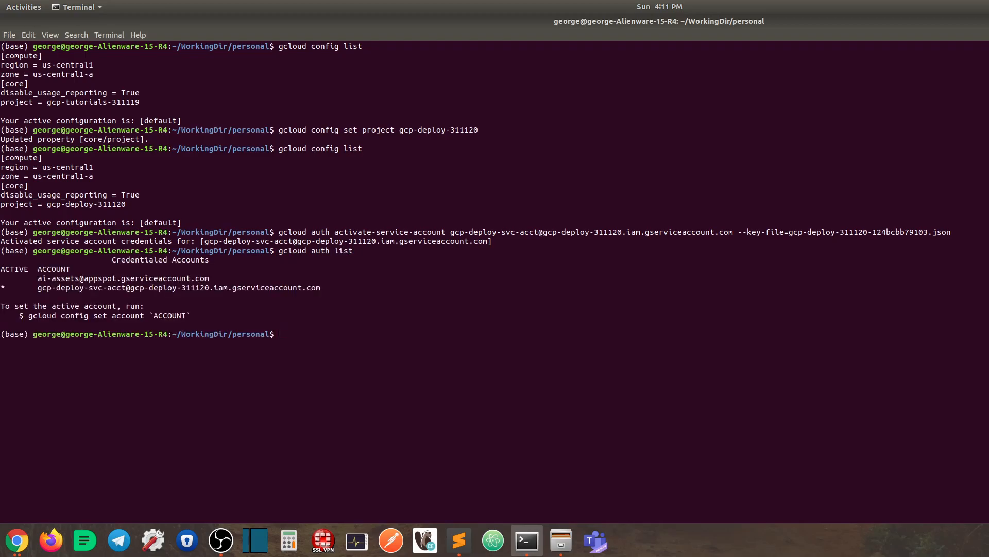
drag(327, 289, 37, 288)
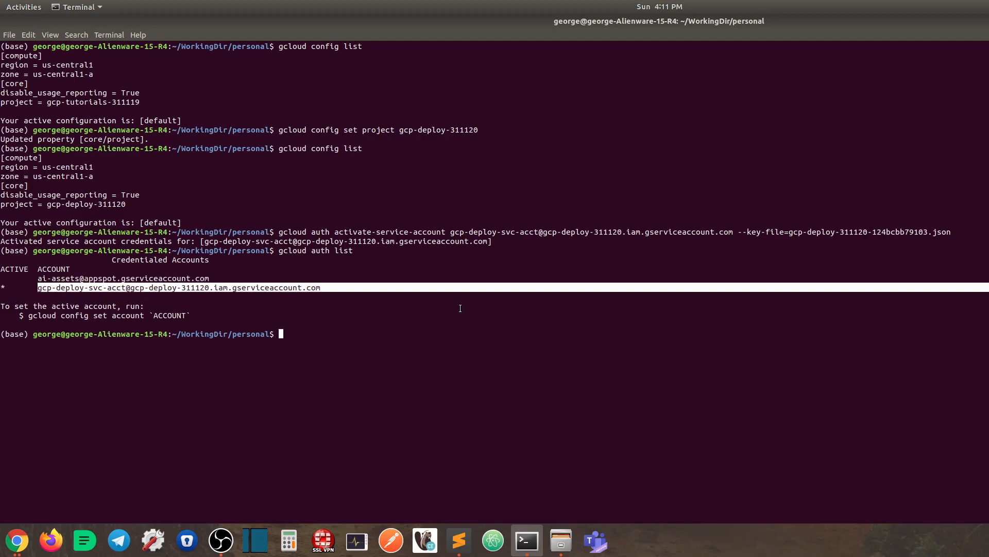